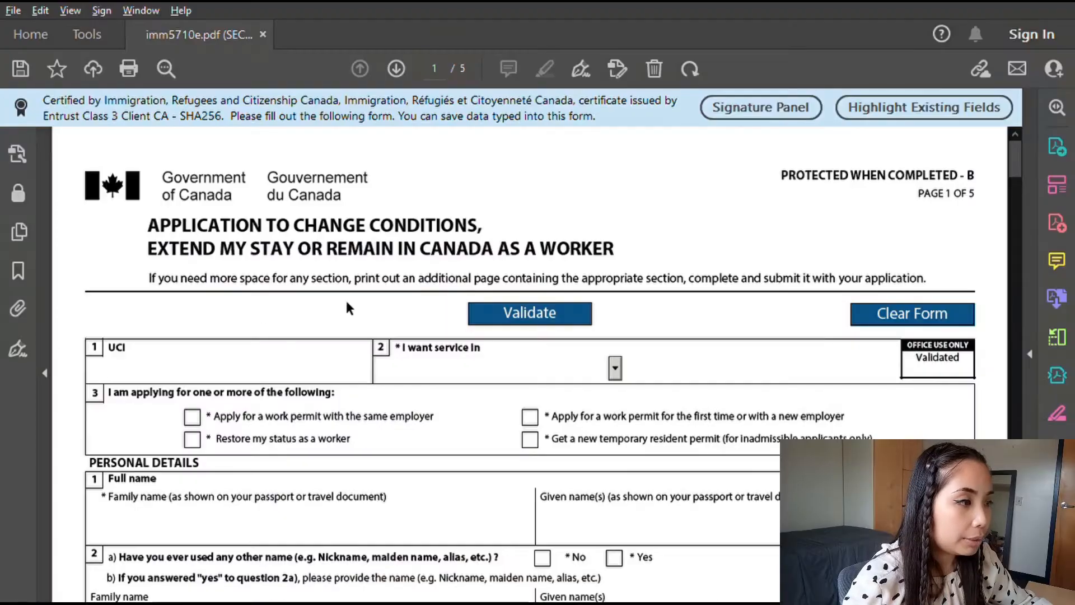
- Enter the applicant's UCI number in the application form
key("Tab")
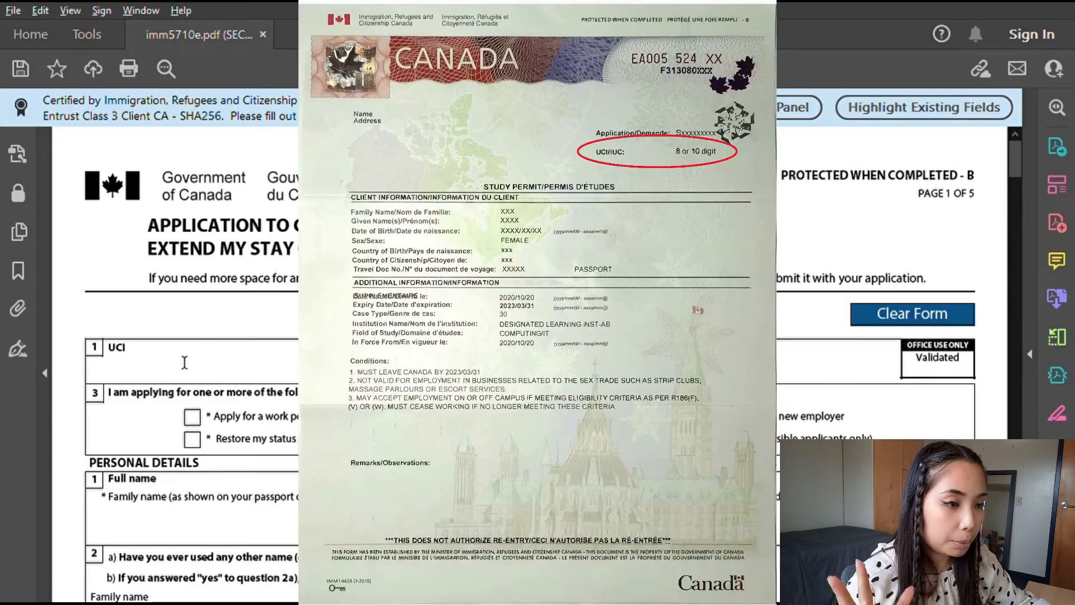
left_click(184, 362)
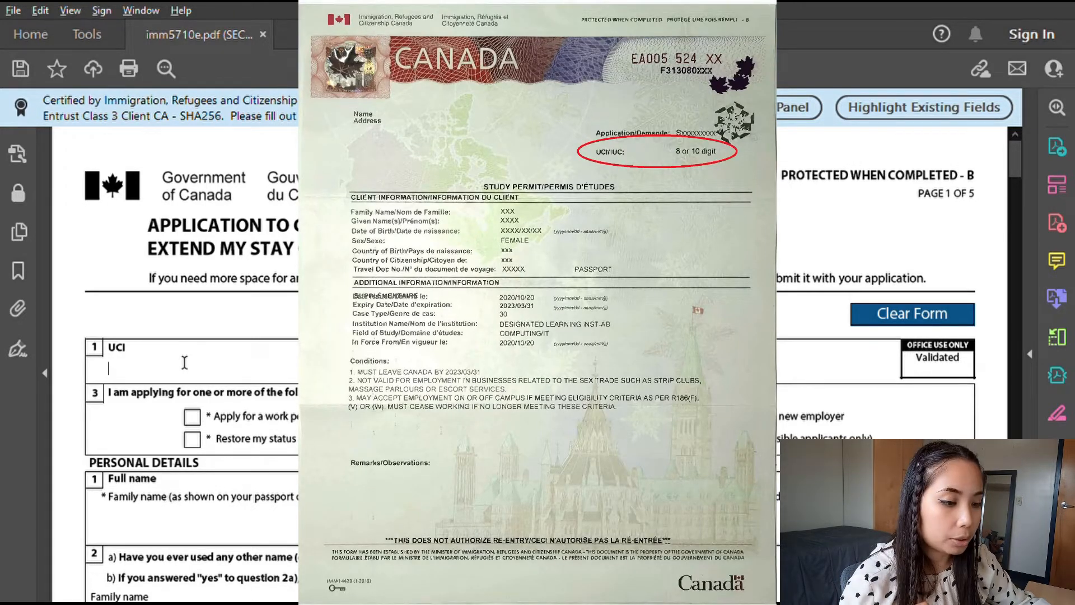
type("1234567")
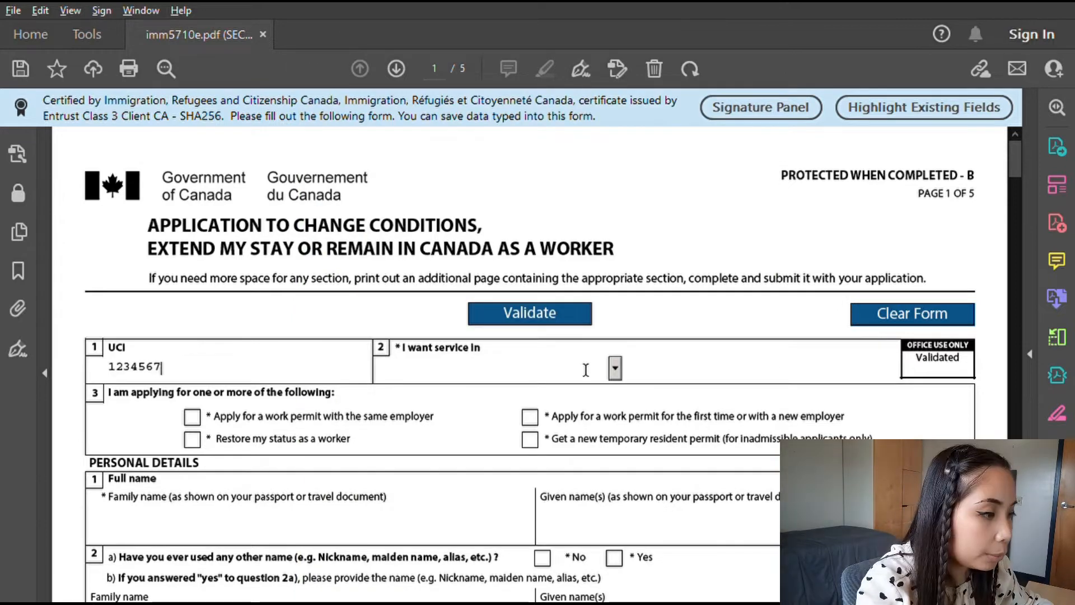
- Set the service language to English and mark the application for a work permit for the first time or with a new employer
left_click(615, 368)
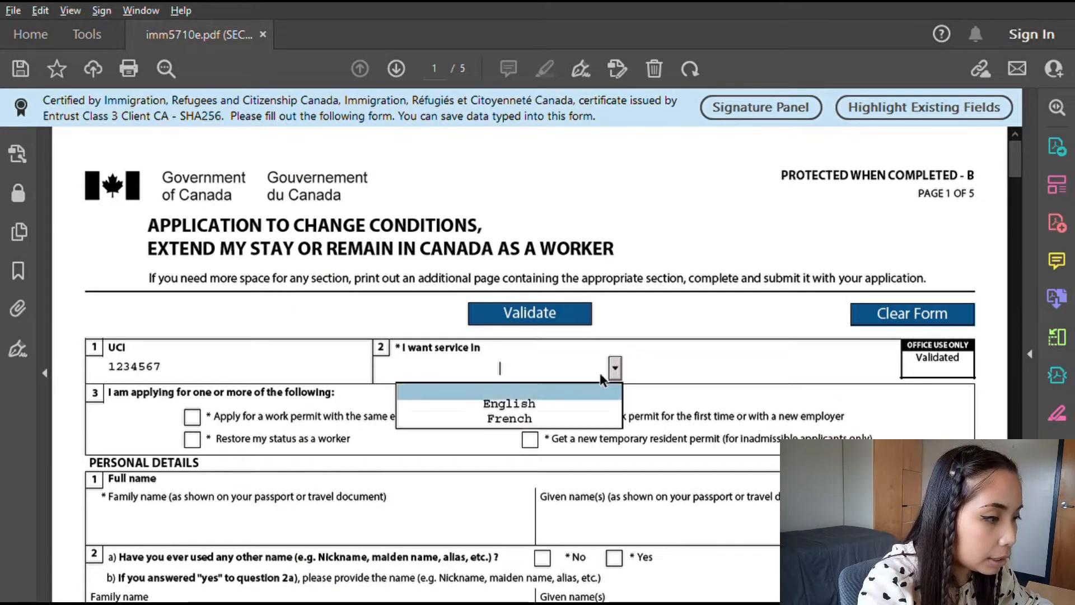
left_click(560, 391)
scroll(290, 330, "down", 3)
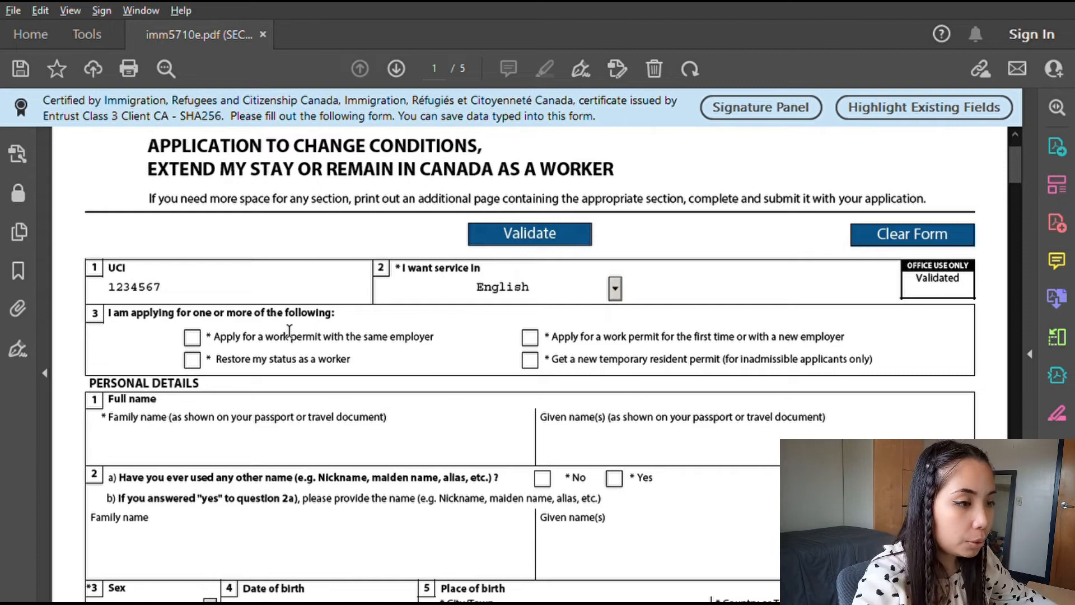
left_click(531, 336)
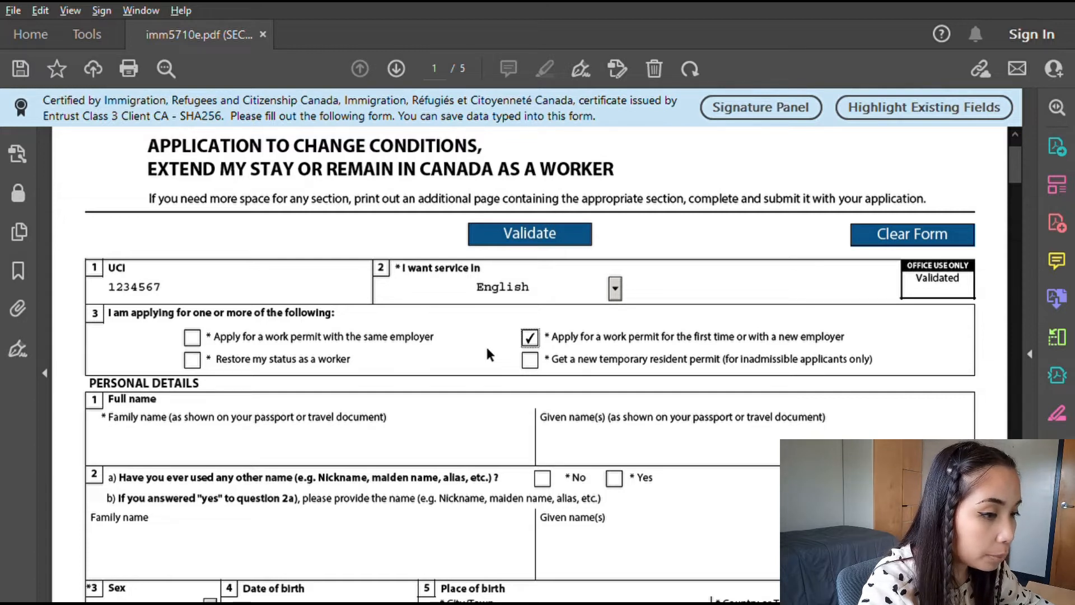
- Enter the applicant's family and given names, and answer No to having used any other name
scroll(490, 380, "down", 3)
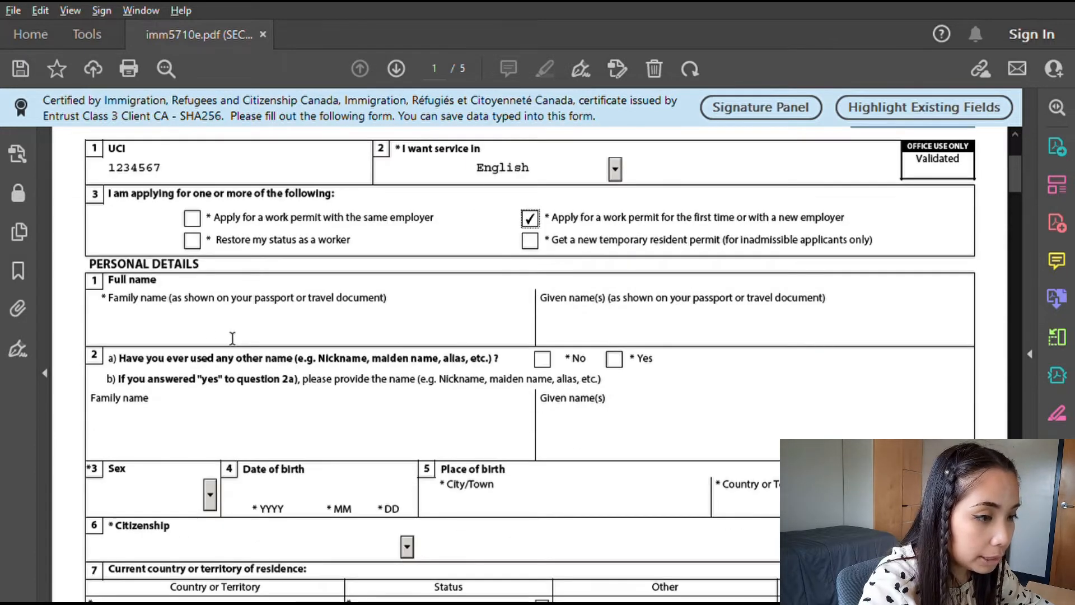
left_click(144, 323)
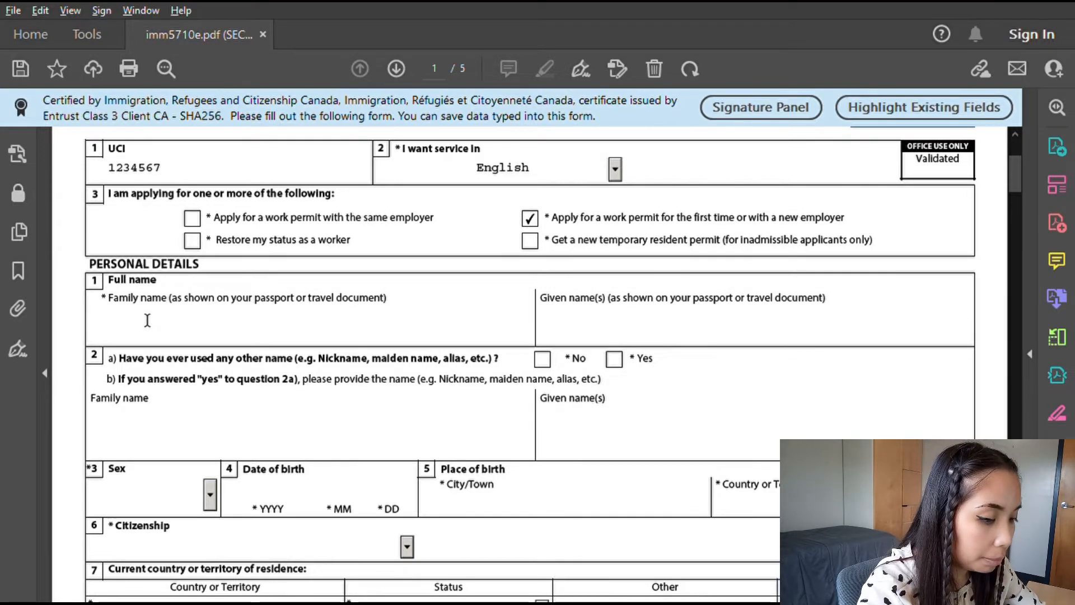
type("Brown")
key("Tab")
type("Anne")
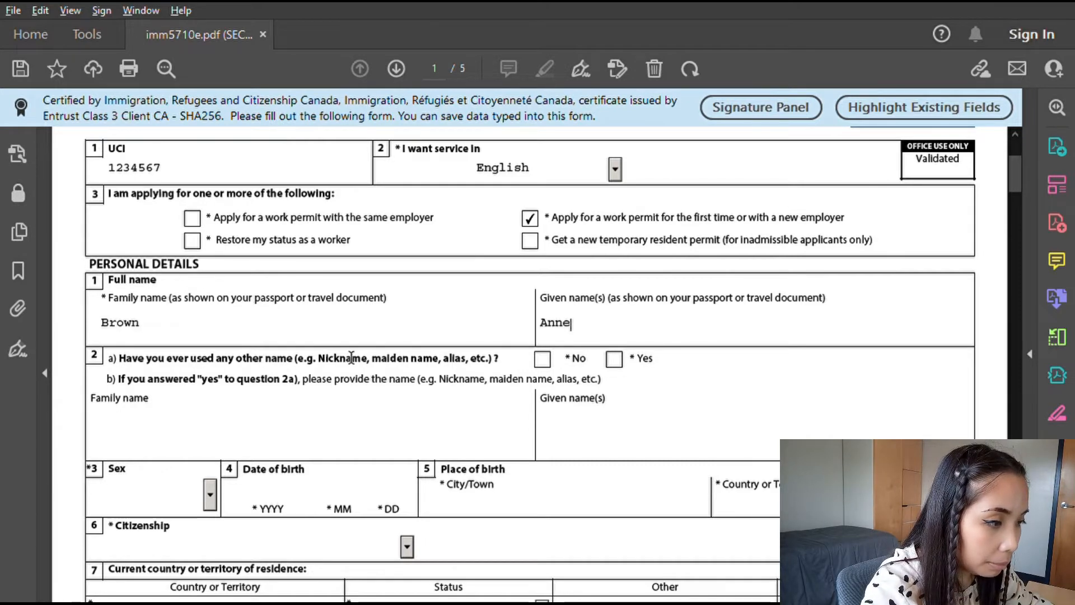
left_click(542, 359)
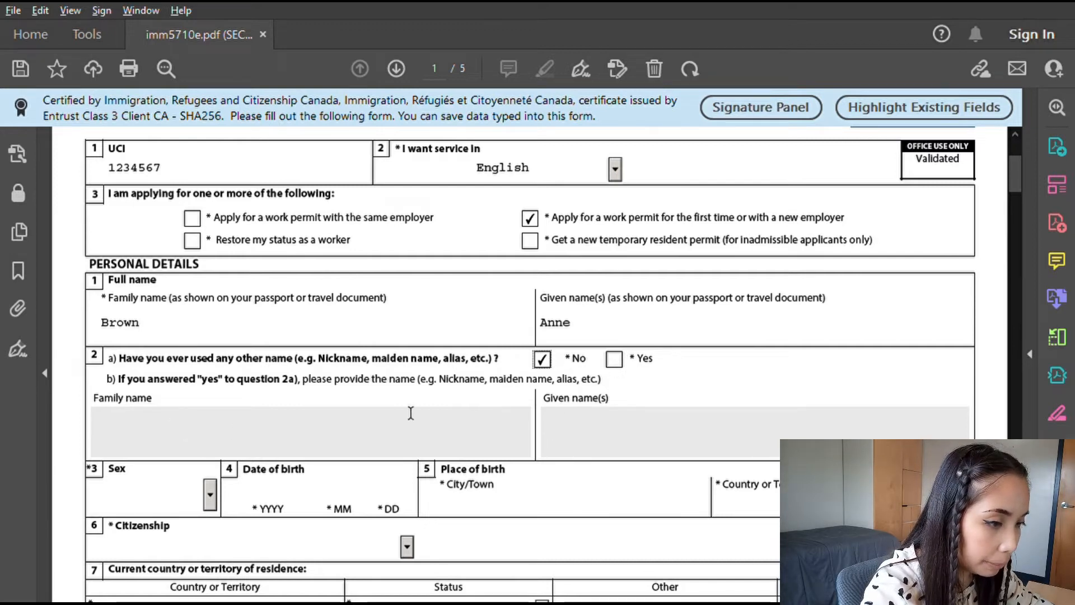
- Set the applicant's sex to Female and enter the date of birth
left_click(175, 403)
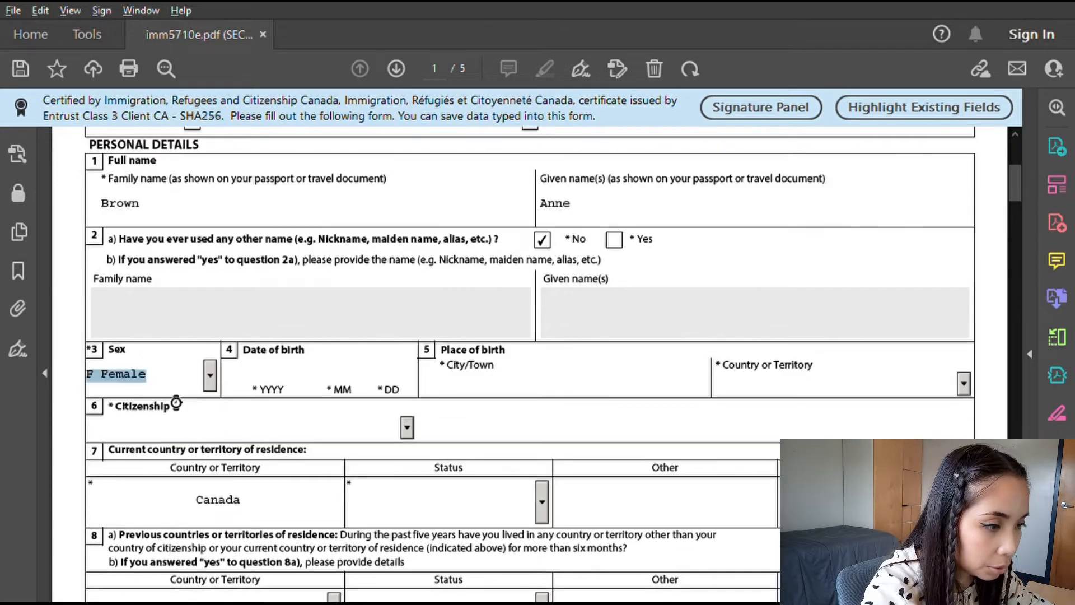
left_click(257, 379)
type("2000 01 01")
- Set the place of birth to Manila, Philippines, and the citizenship to Philippines
left_click(468, 388)
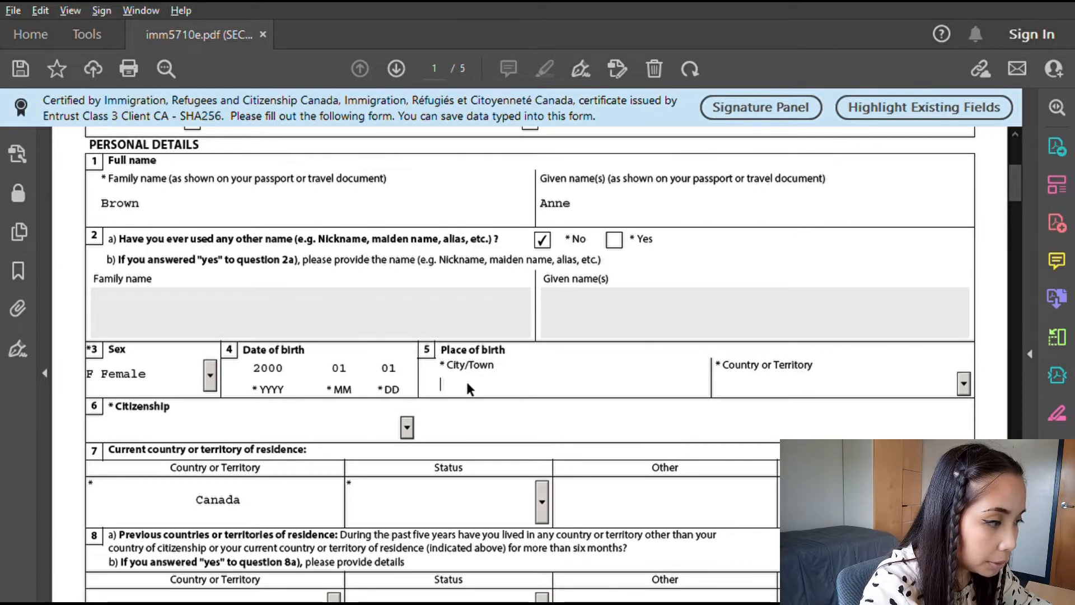
type("Manila")
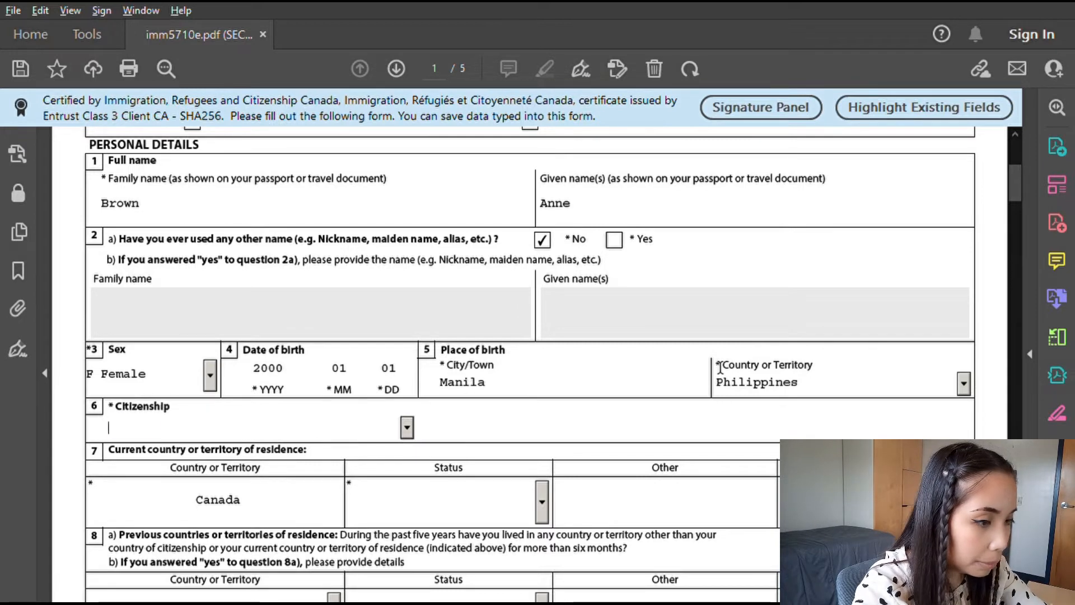
key("p")
key("p")
key("p")
key("p")
key("p")
key("p")
key("p")
key("p")
key("p")
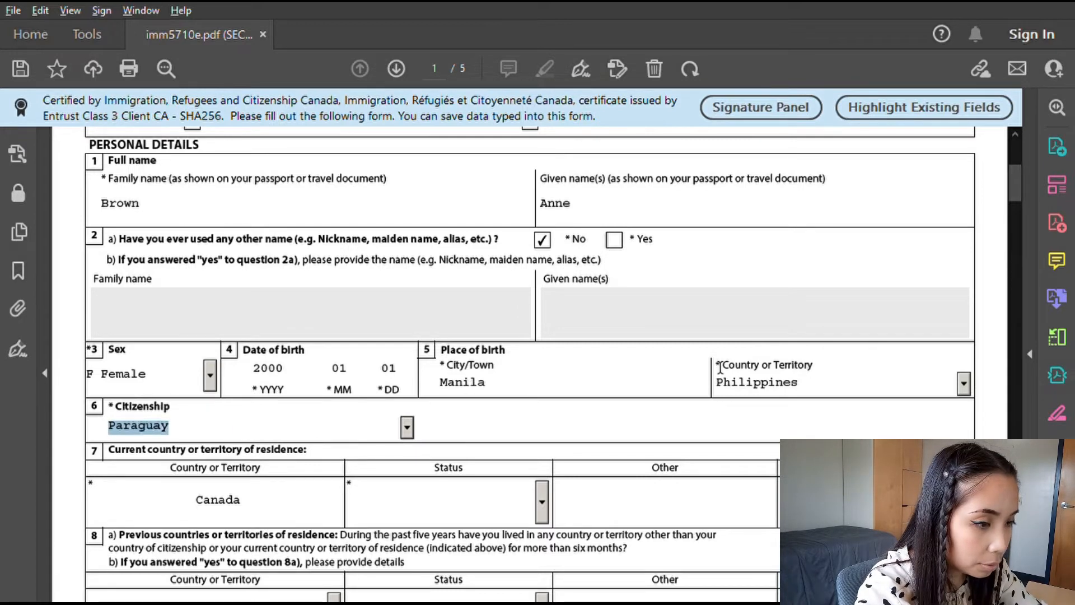
key("Up")
key("Tab")
- Set the current residence status in Canada to Student and answer No to having lived in other countries during the past five years
scroll(454, 458, "down", 3)
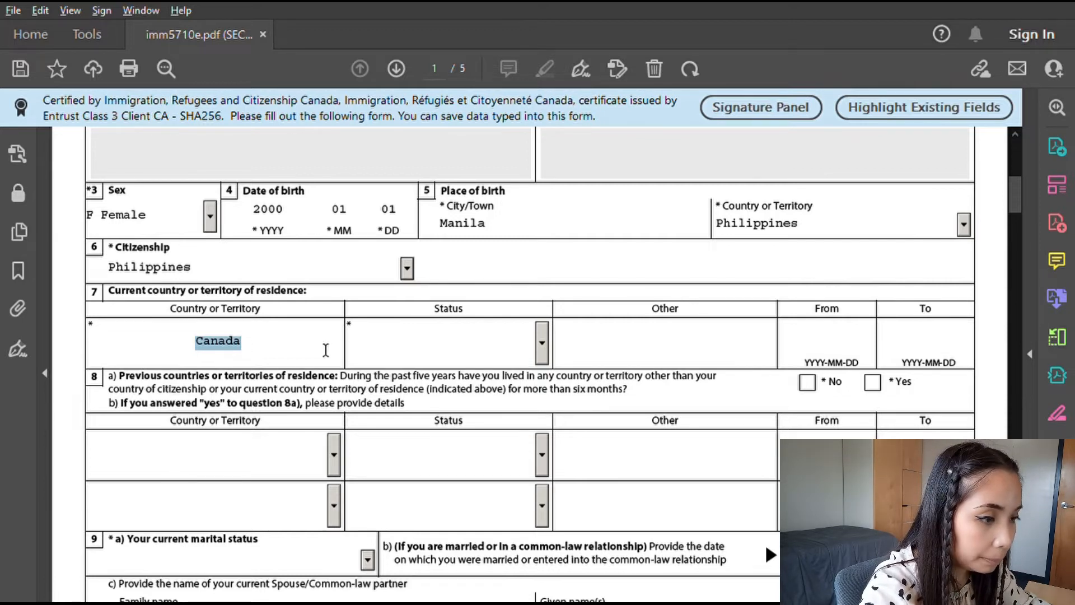
left_click(541, 342)
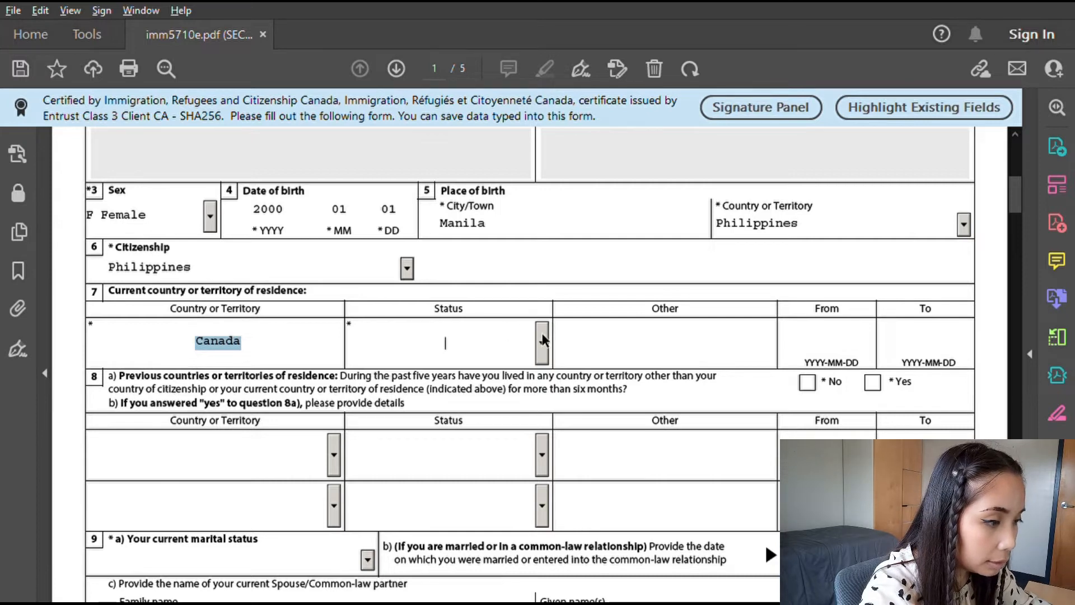
left_click(456, 448)
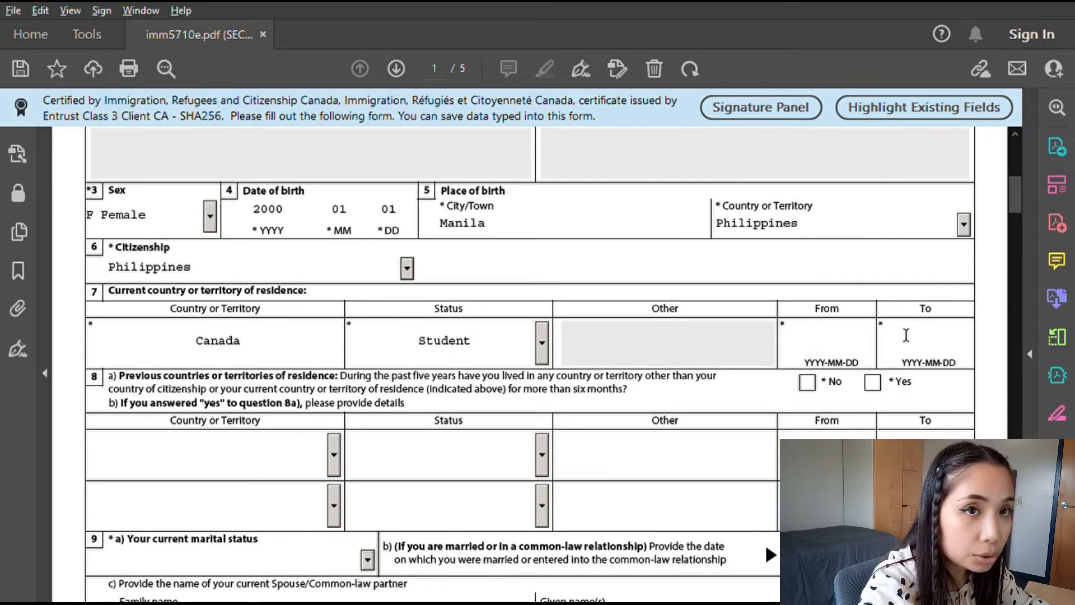
scroll(339, 467, "down", 1)
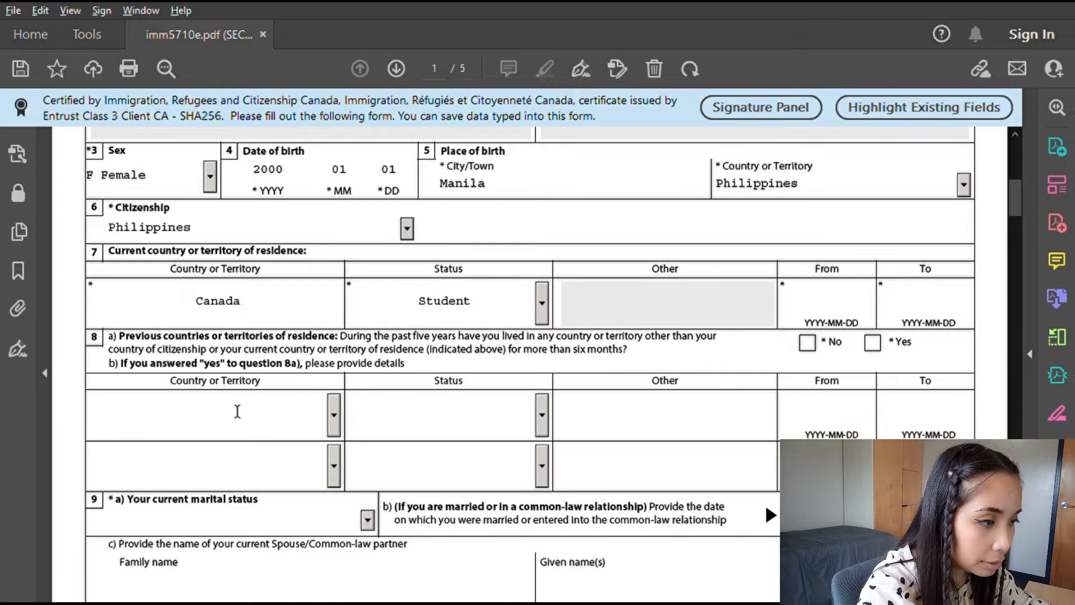
scroll(235, 411, "down", 1)
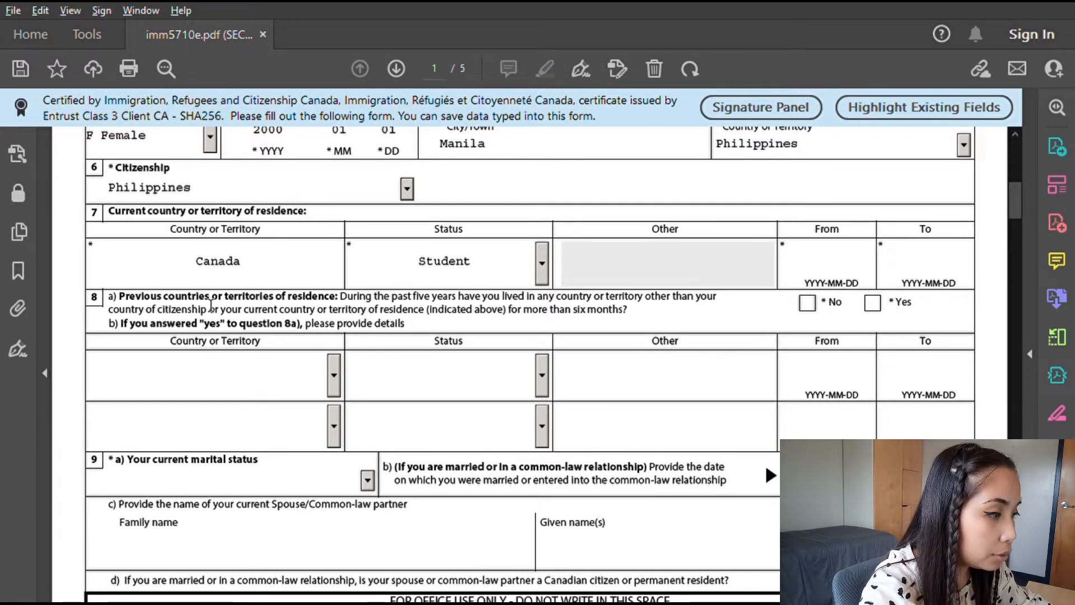
left_click(806, 302)
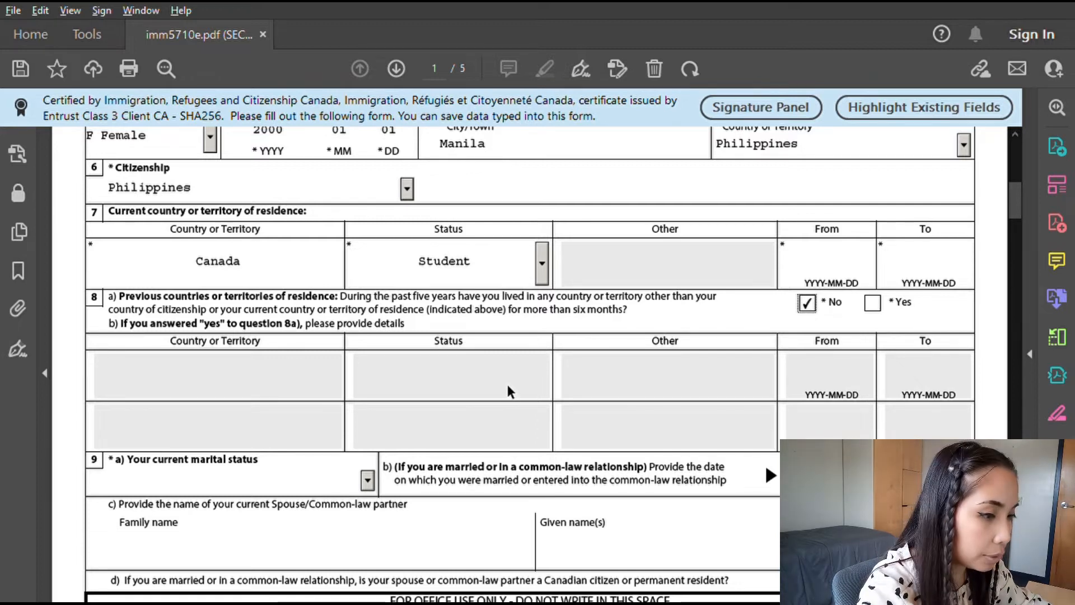
- Set the marital status to Single and answer No to having previously been married or in a common-law relationship
scroll(509, 390, "down", 3)
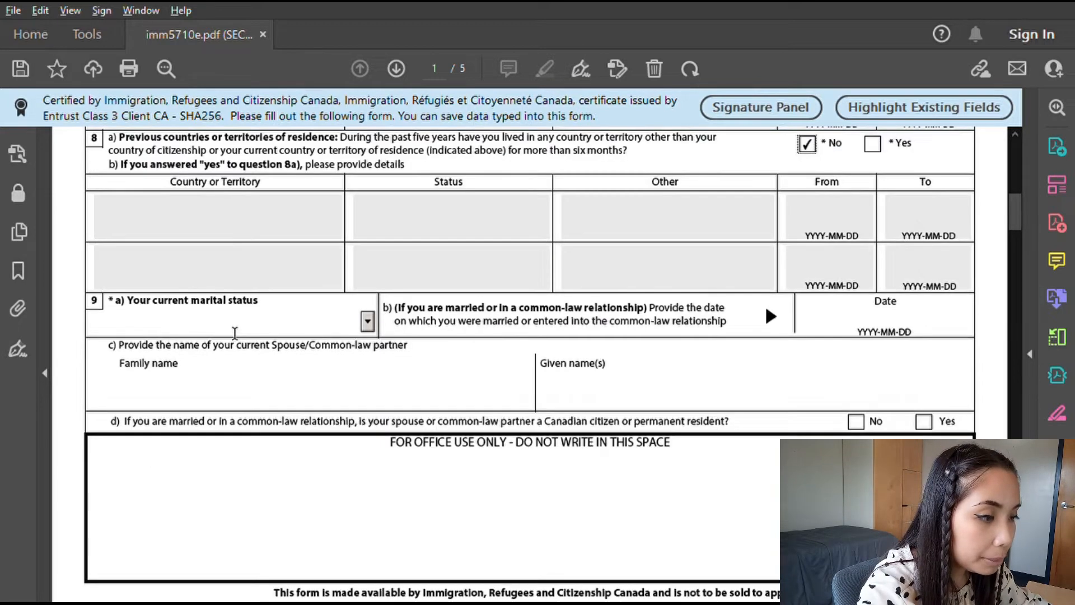
left_click(367, 320)
left_click(339, 430)
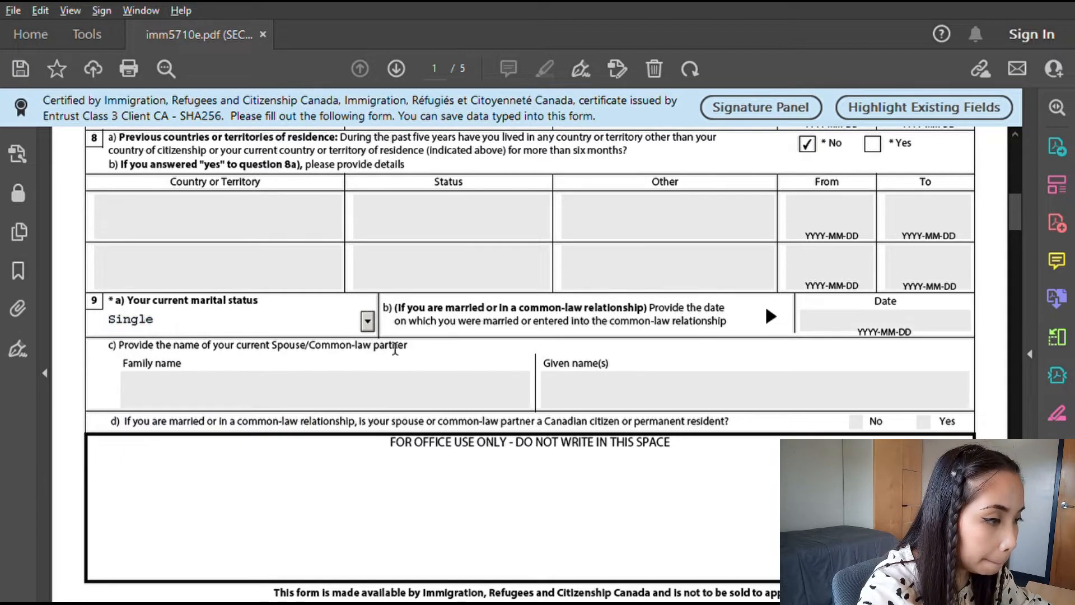
scroll(426, 361, "down", 1)
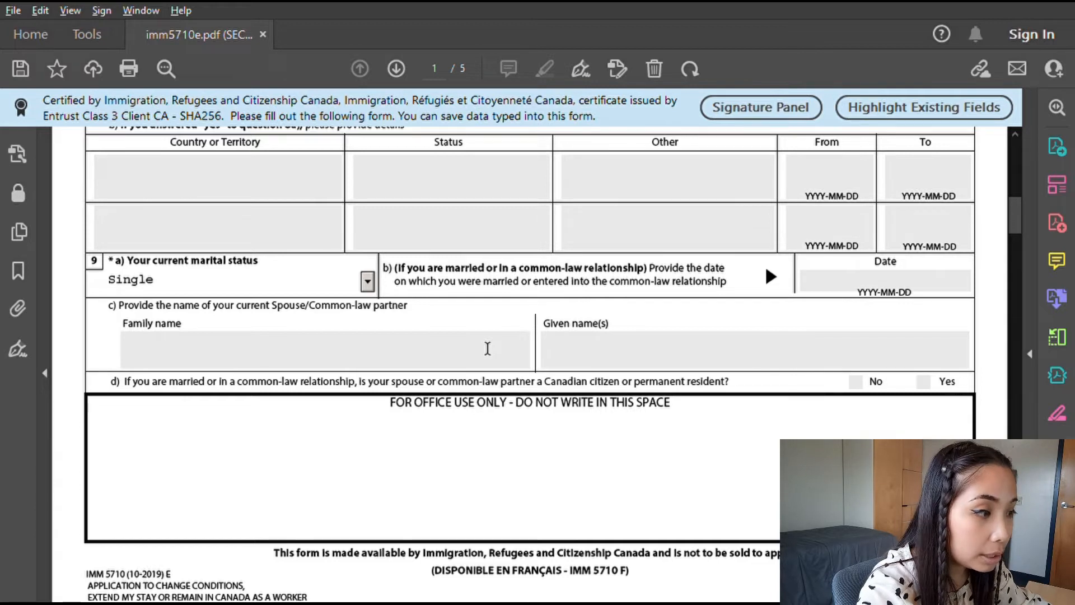
scroll(445, 451, "down", 10)
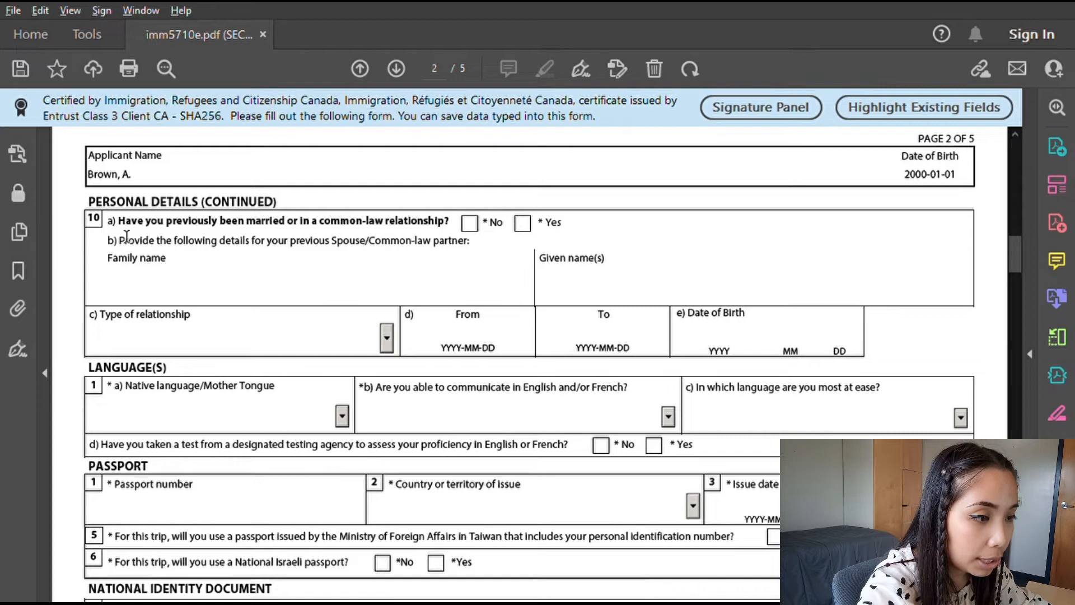
left_click(469, 223)
- Set the native language to Tagalog and the language of communication to English
scroll(347, 261, "down", 3)
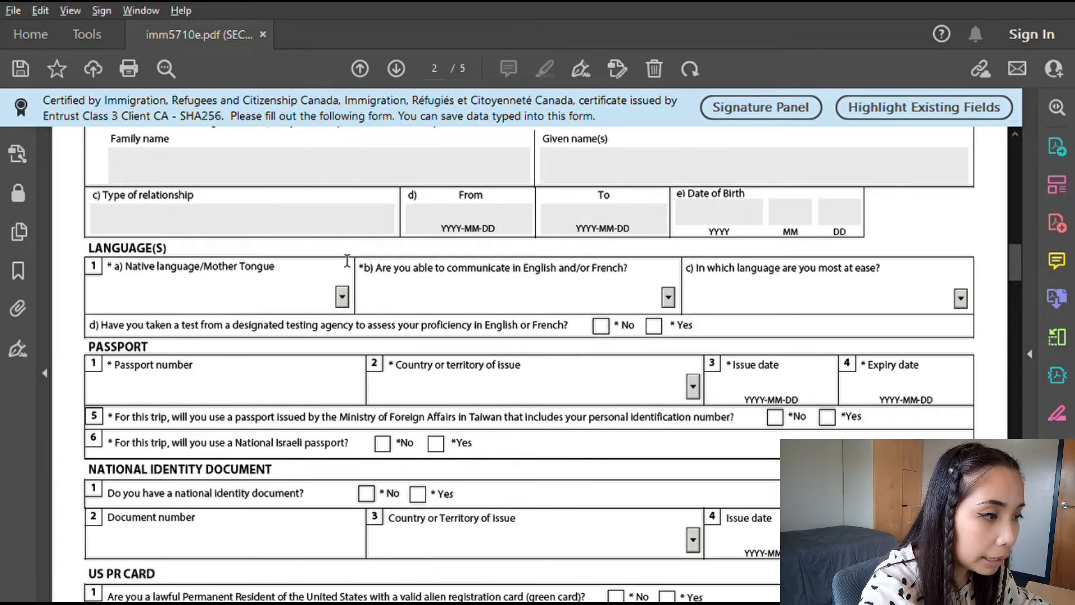
scroll(344, 290, "down", 1)
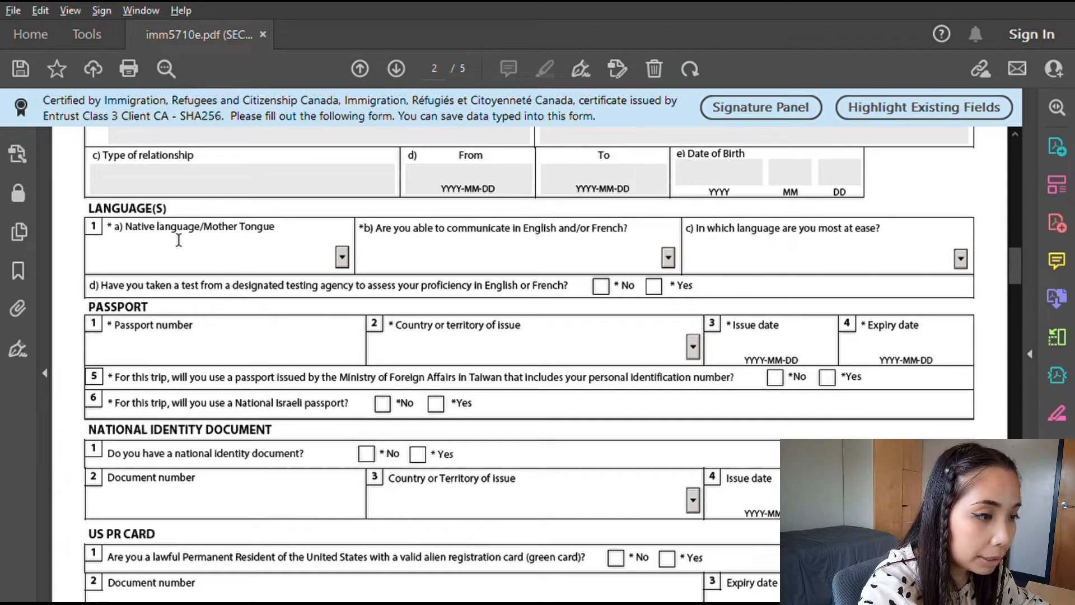
left_click(343, 249)
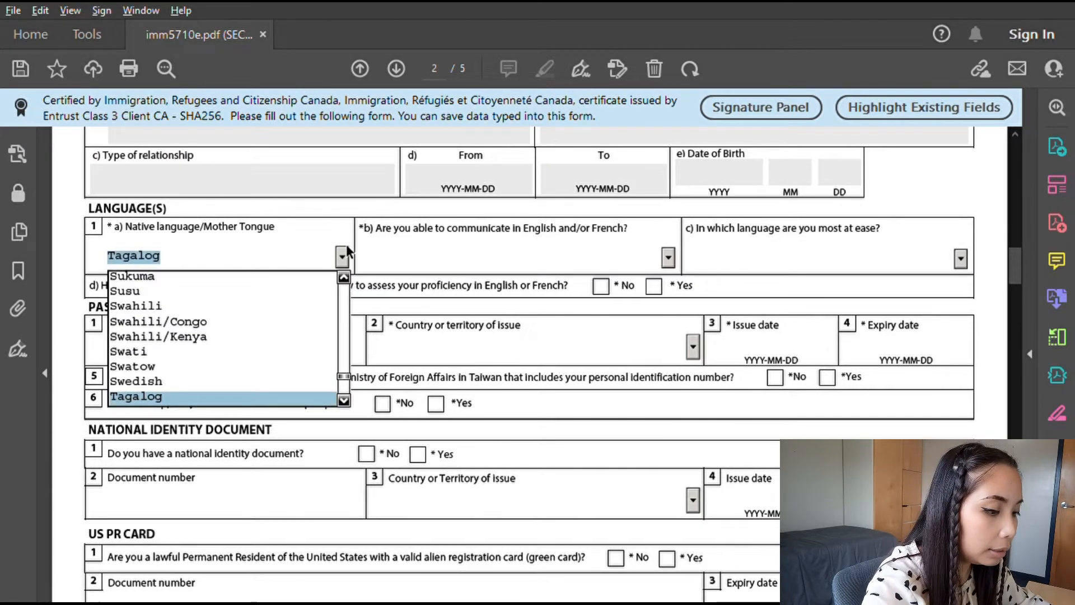
left_click(346, 247)
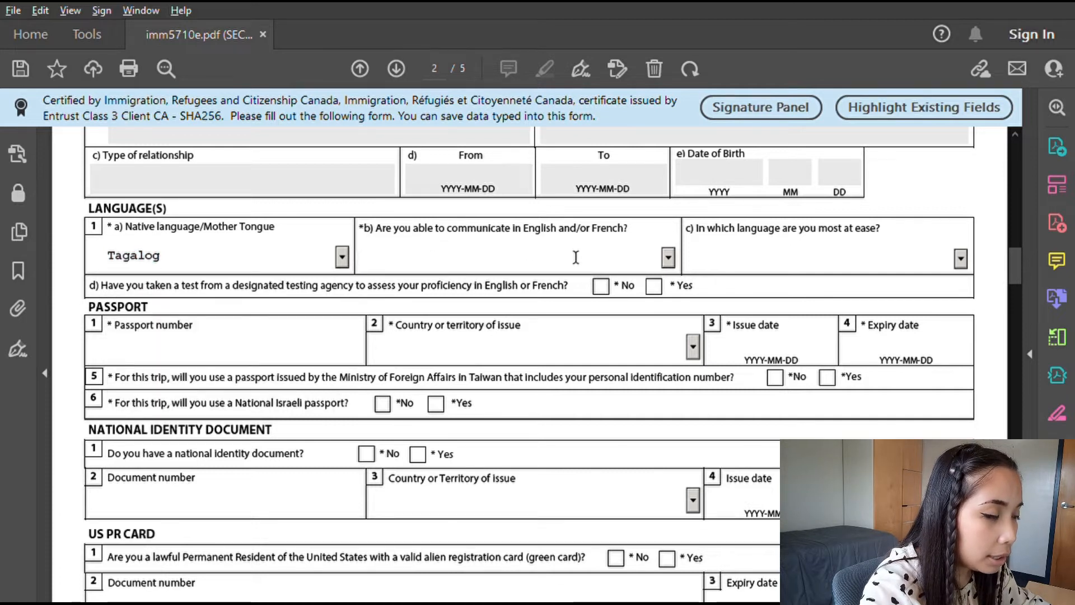
left_click(668, 257)
left_click(486, 291)
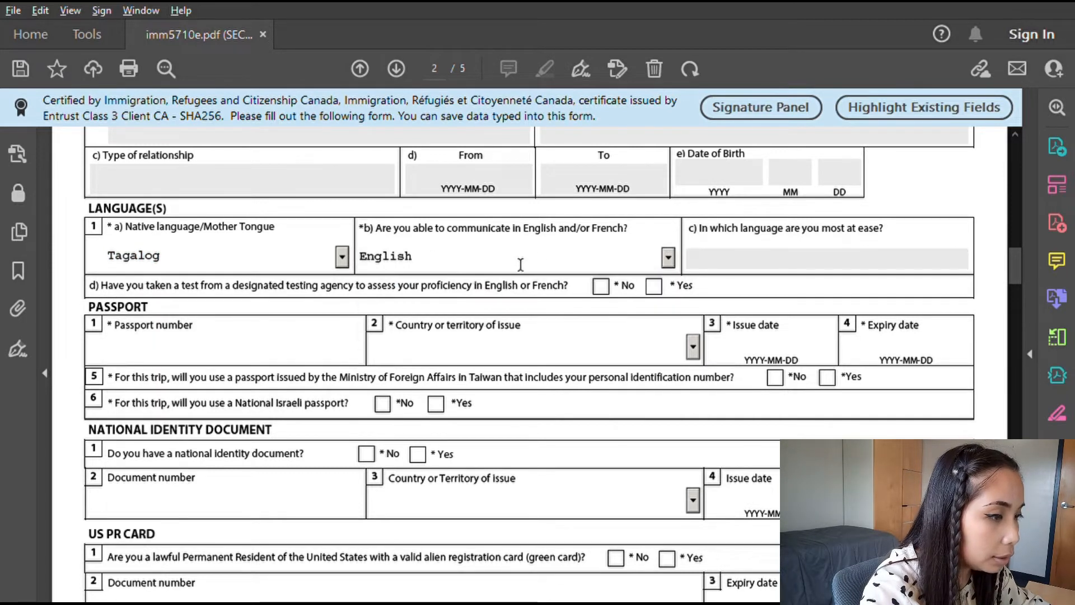
- Enter the passport number and set its country of issue to PHL (Philippines)
scroll(154, 323, "down", 1)
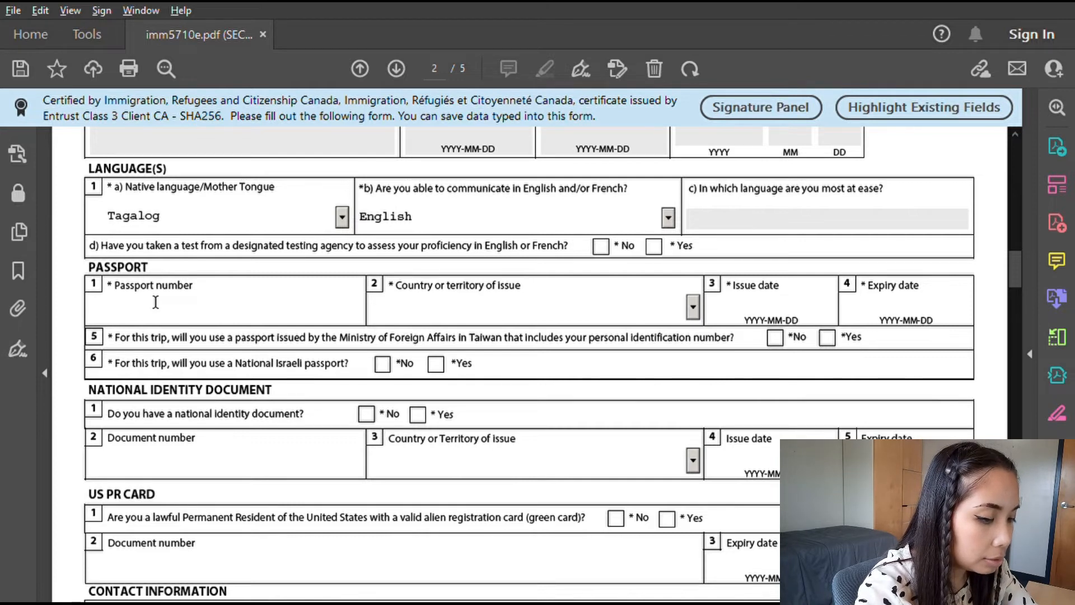
type("G12346")
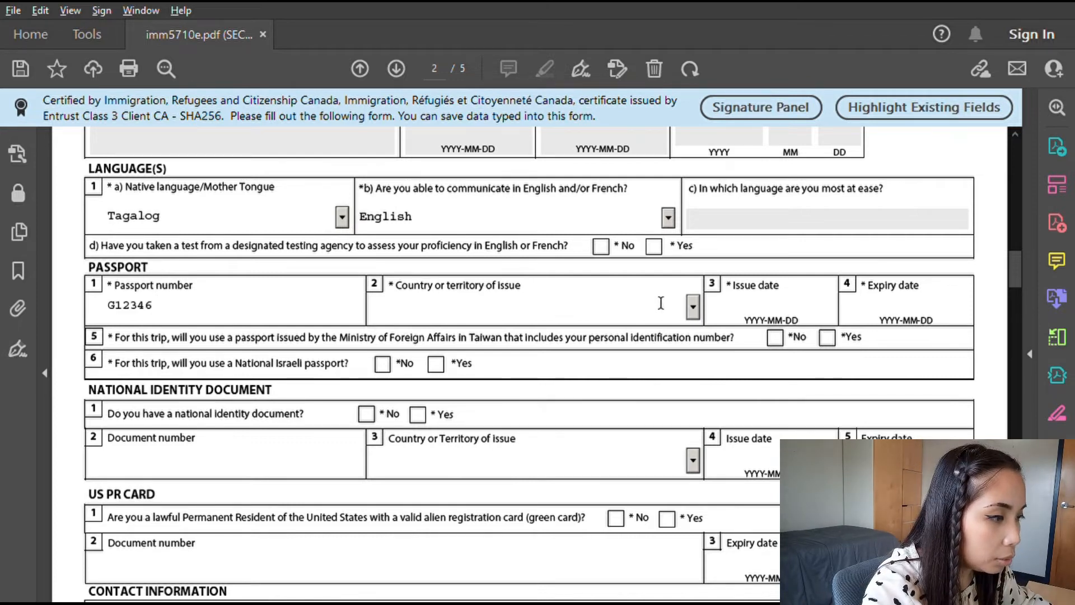
left_click(693, 306)
key("p")
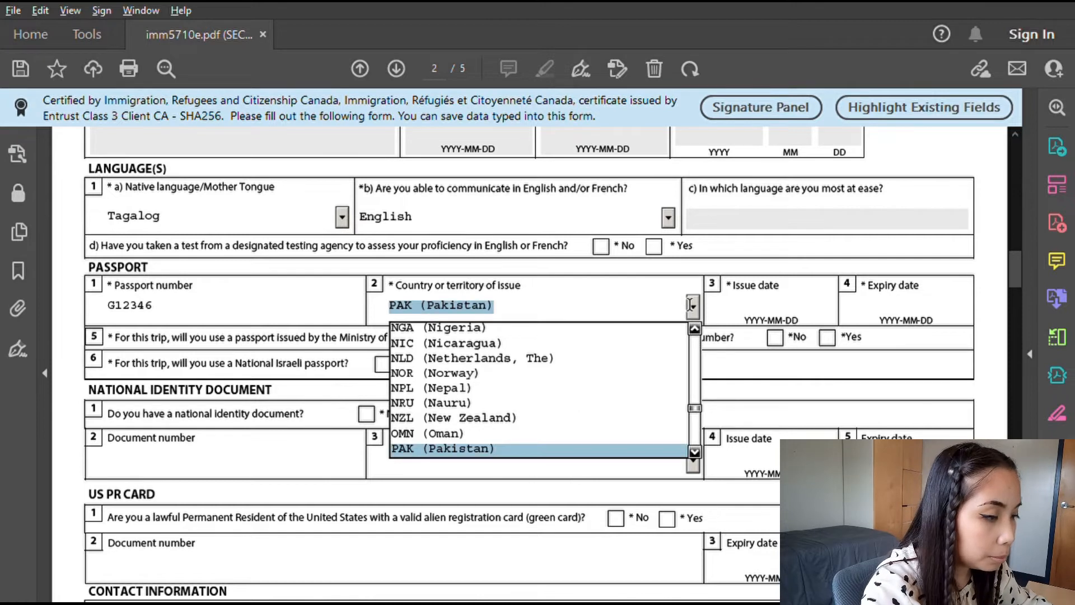
key("h")
key("Tab")
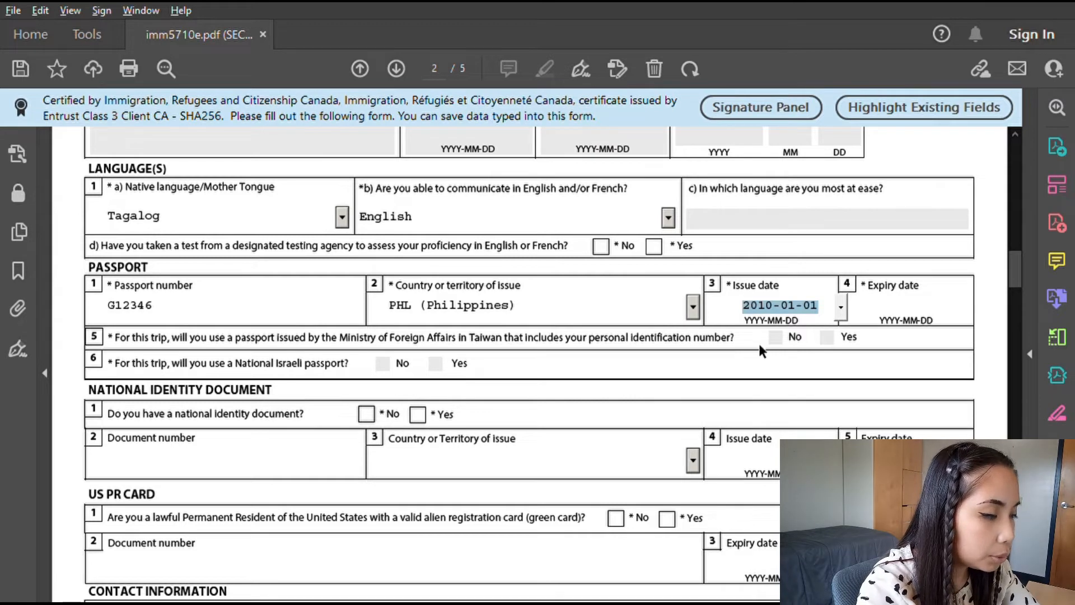
- Set the passport's issue date to 2015-01-01 and its expiry date to 2025-01-01
type("2015-01-01")
left_click(912, 321)
type("2025-01-01")
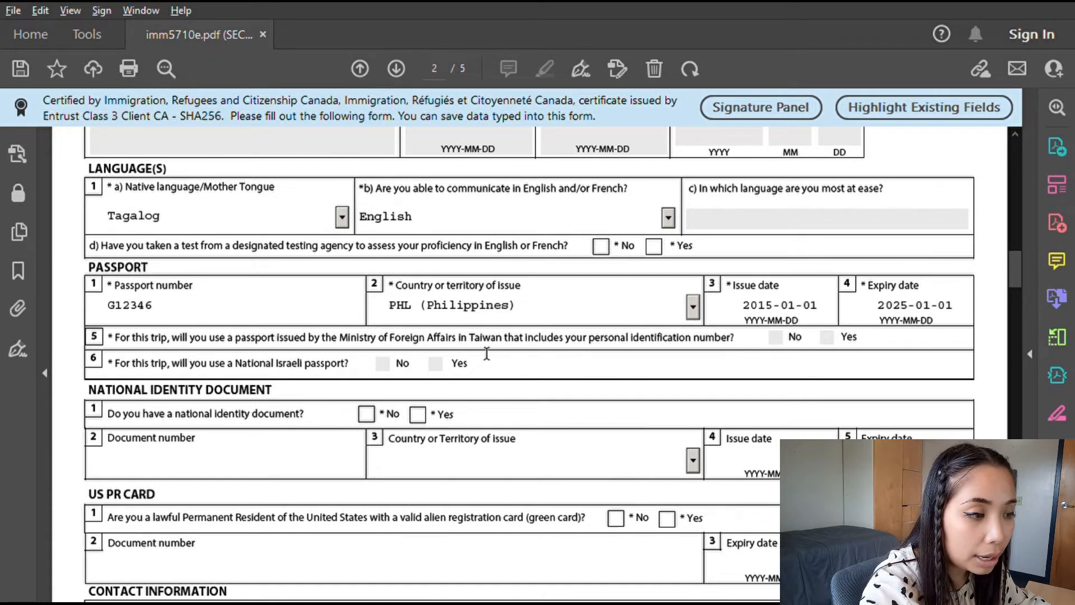
scroll(236, 324, "down", 1)
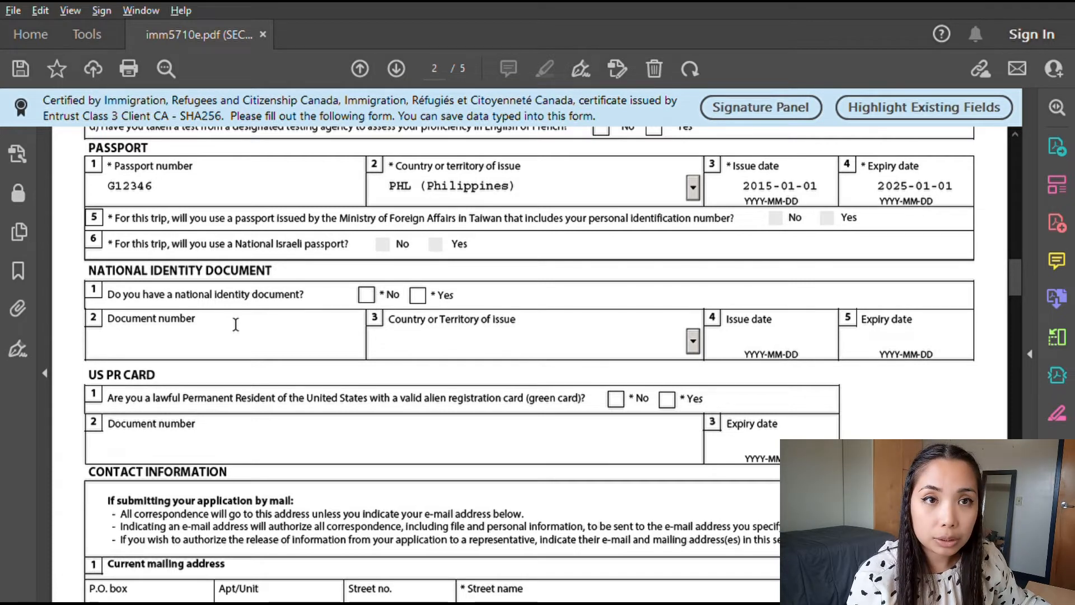
- Answer No to having a national identity document and No to being a lawful Permanent Resident of the United States
left_click(366, 294)
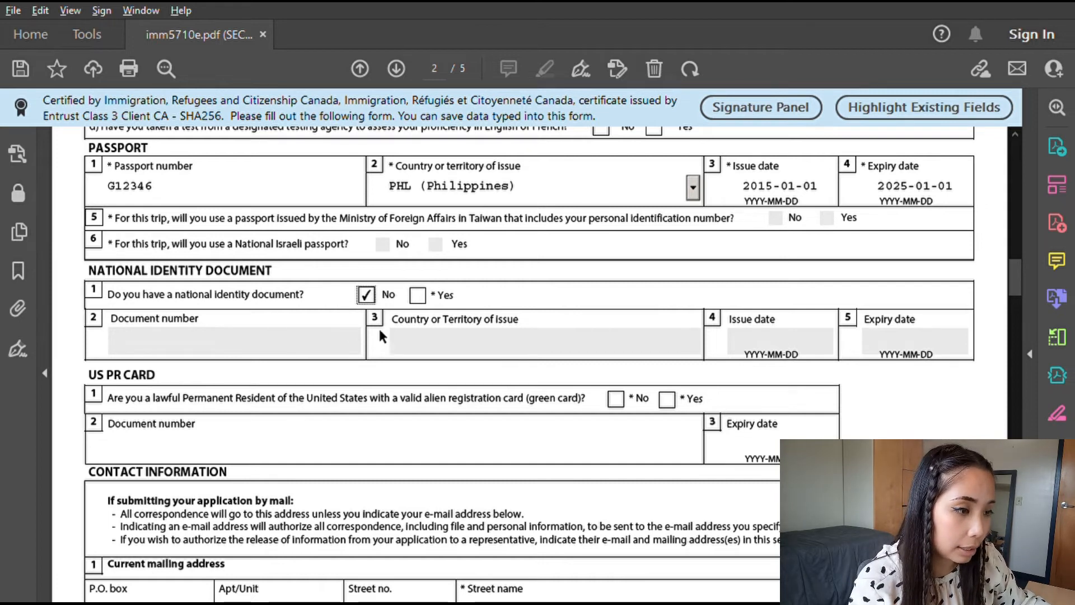
scroll(348, 369, "down", 3)
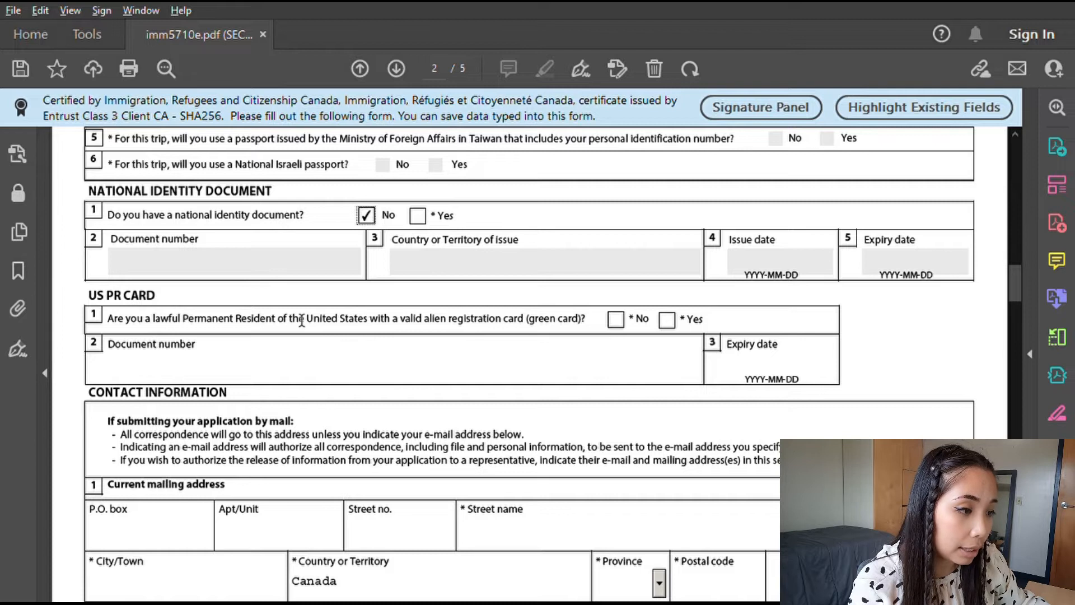
left_click(615, 319)
scroll(270, 365, "down", 3)
scroll(269, 365, "down", 3)
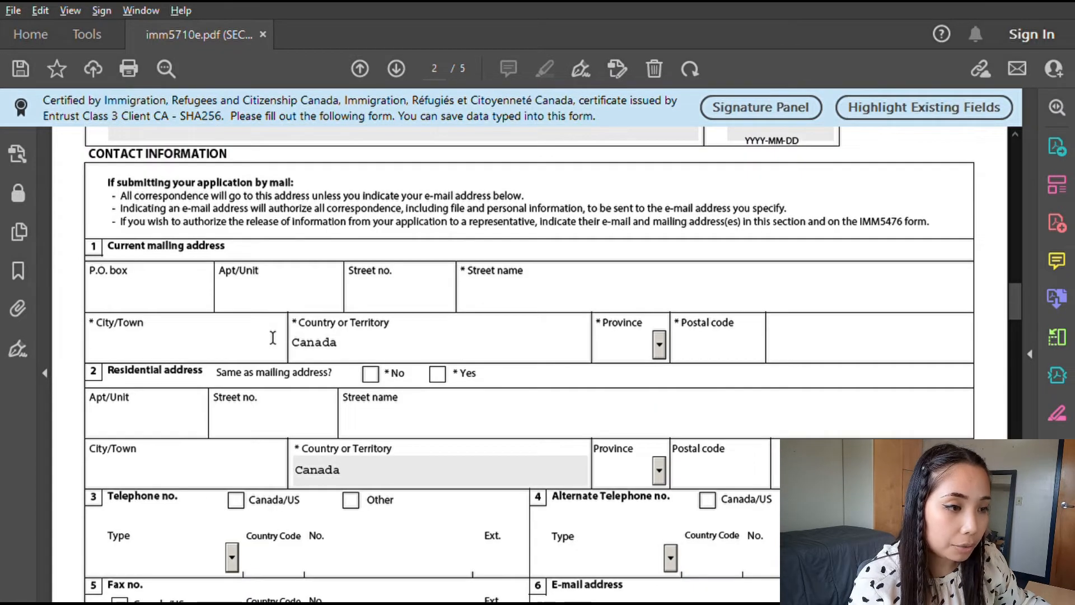
- Fill in the current mailing address with the applicant's apartment or unit, street number, street name and city
left_click(151, 282)
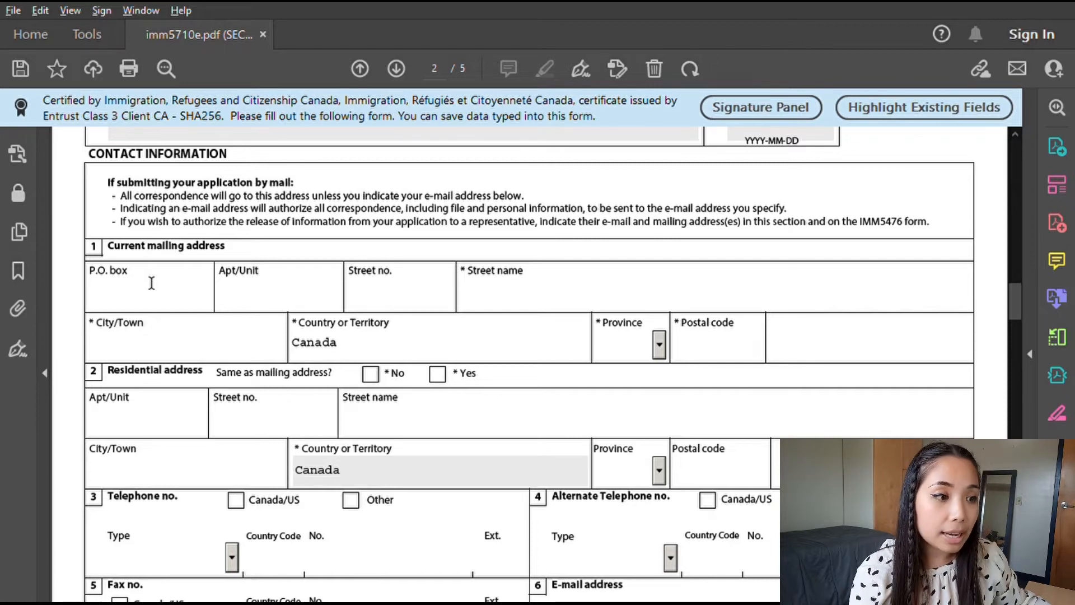
key("Tab")
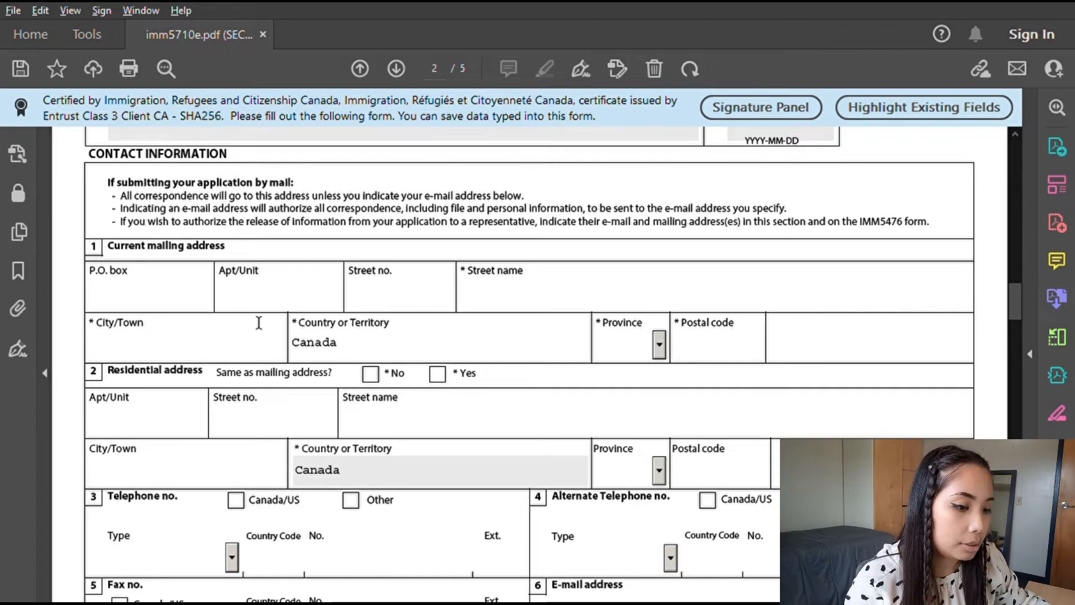
type("20")
key("Tab")
type("1")
key("Tab")
type("King St")
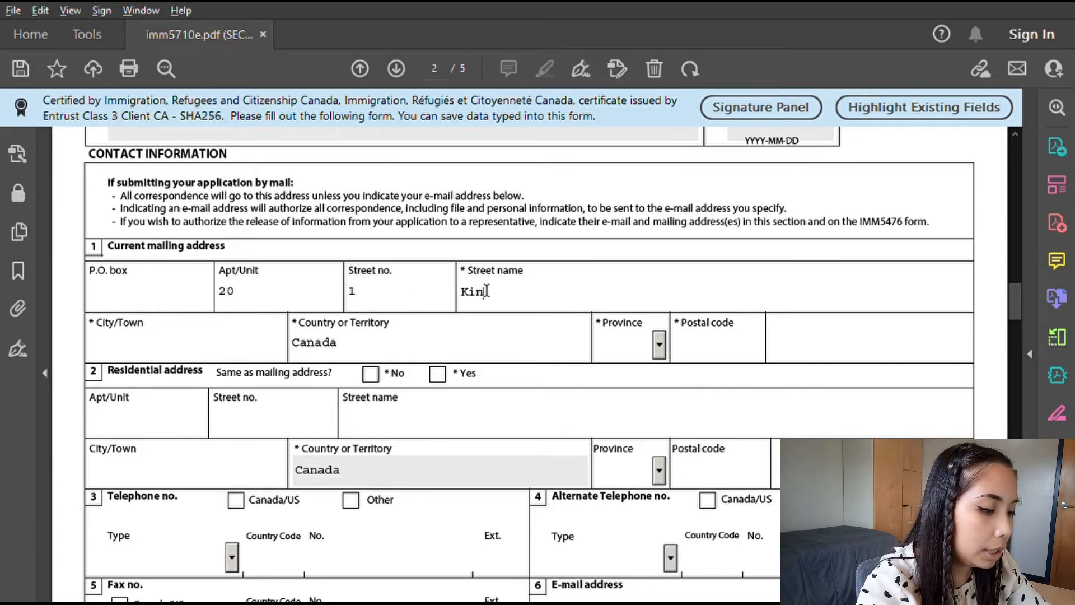
key("Tab")
type("Toronto")
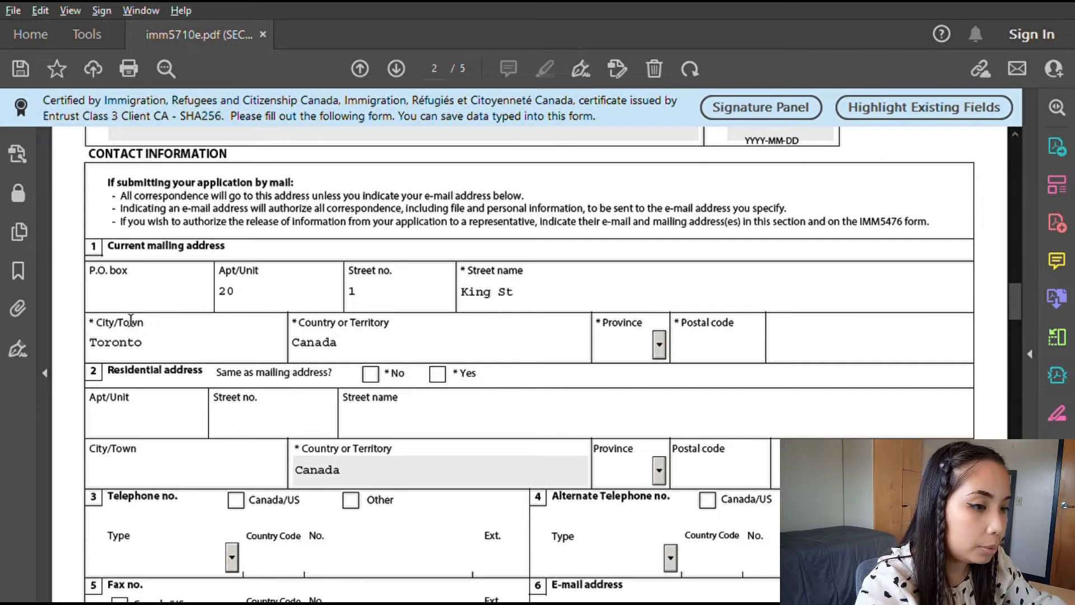
- Complete the mailing address with its province and postal code, and mark the residential address as the same
left_click(660, 336)
scroll(627, 456, "down", 3)
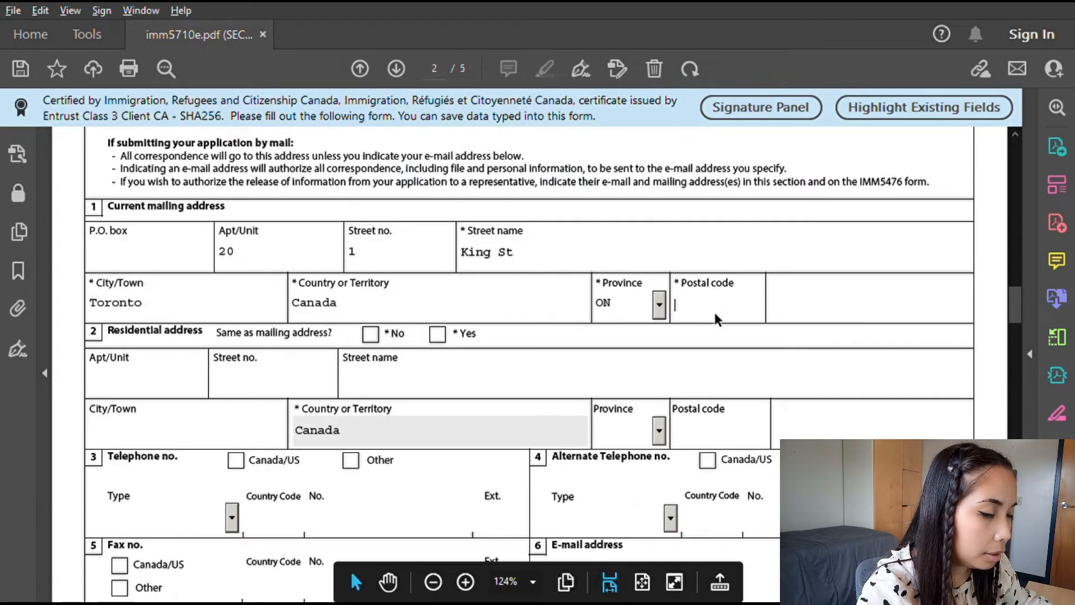
type("A1A 1A1")
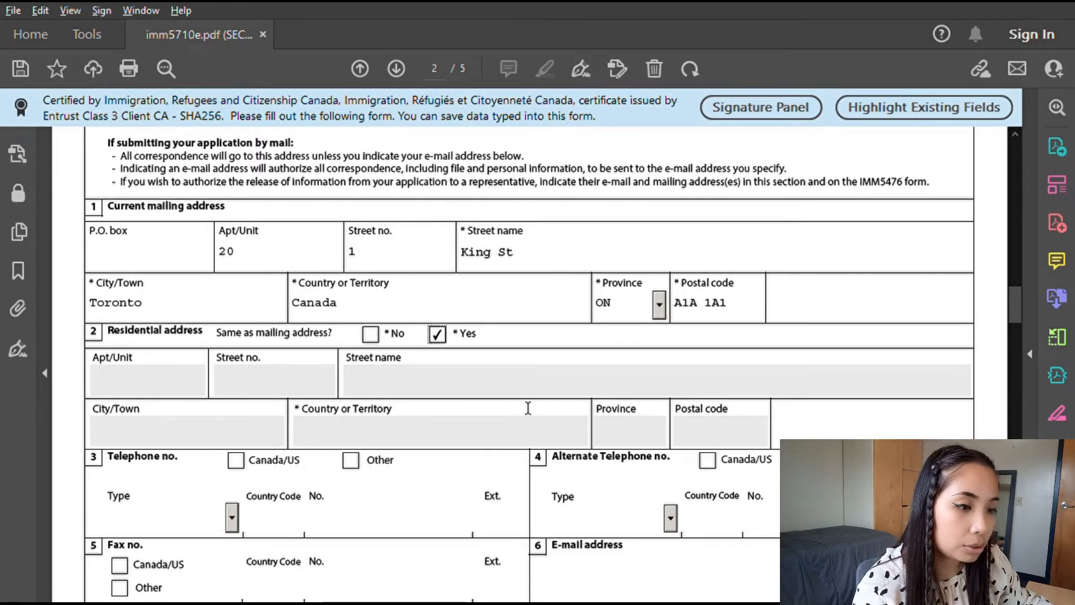
- Set the primary telephone to Canada/US and Cellular, enter the phone number, and fill in placeholder text for the e-mail address
scroll(527, 408, "down", 3)
left_click(236, 341)
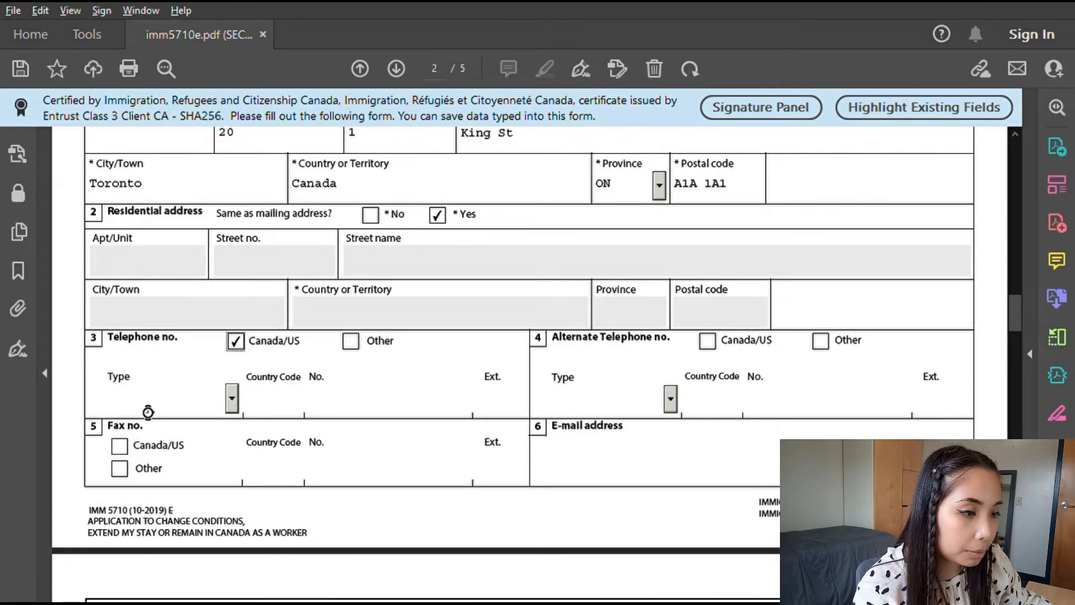
left_click(234, 386)
left_click(146, 446)
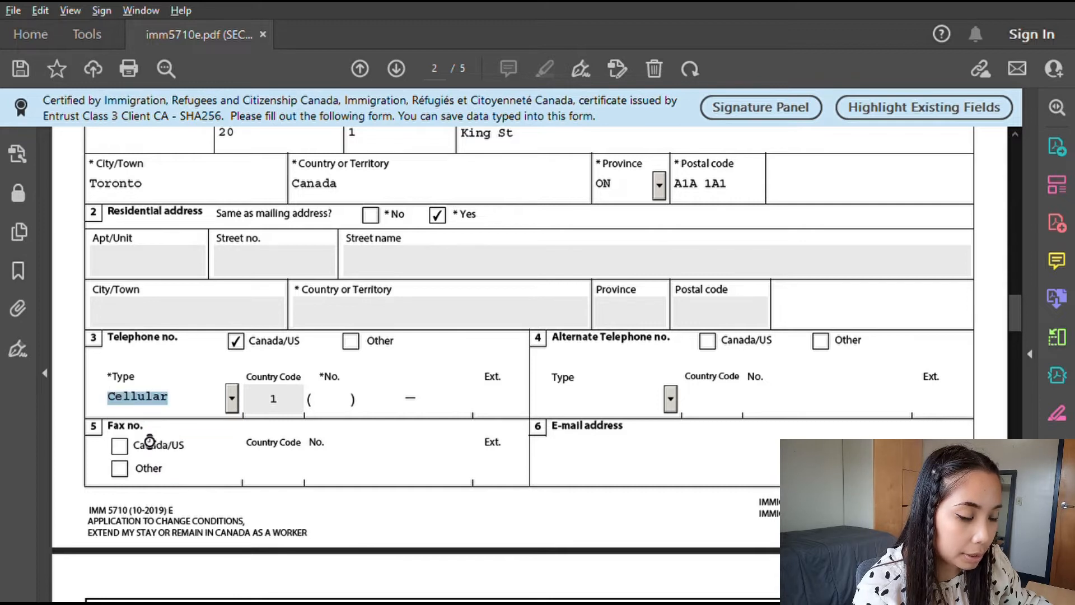
left_click(338, 396)
type("222 ) 222 — ")
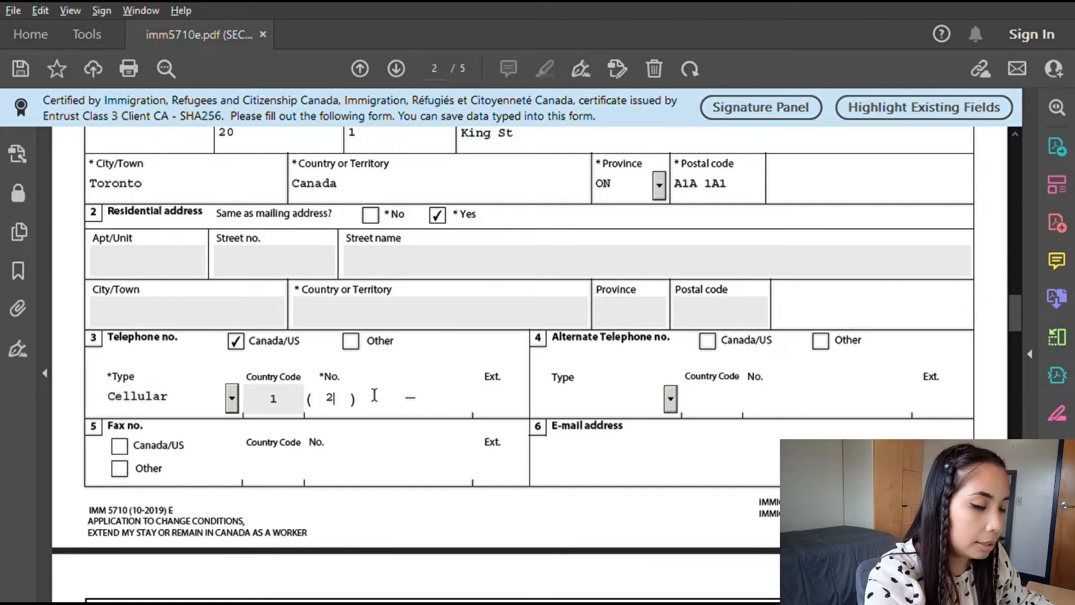
type("2222")
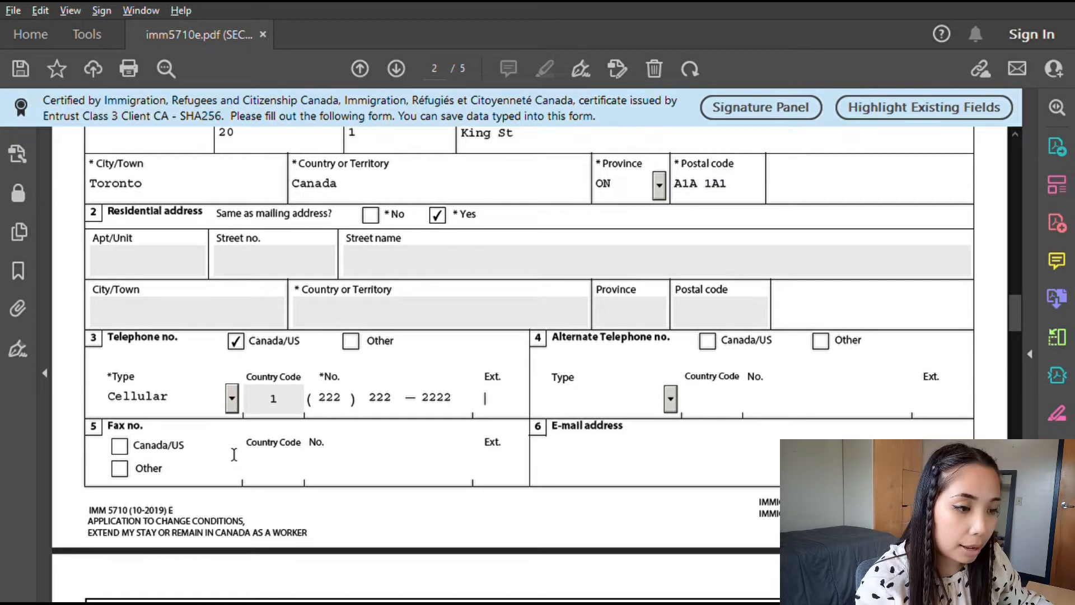
left_click(590, 438)
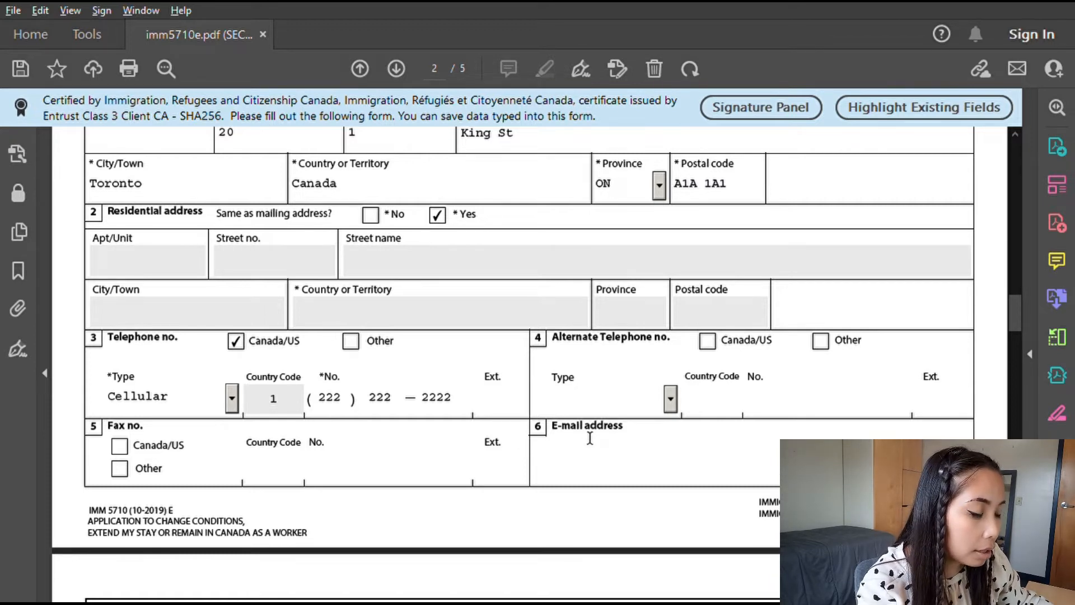
type("xxxx")
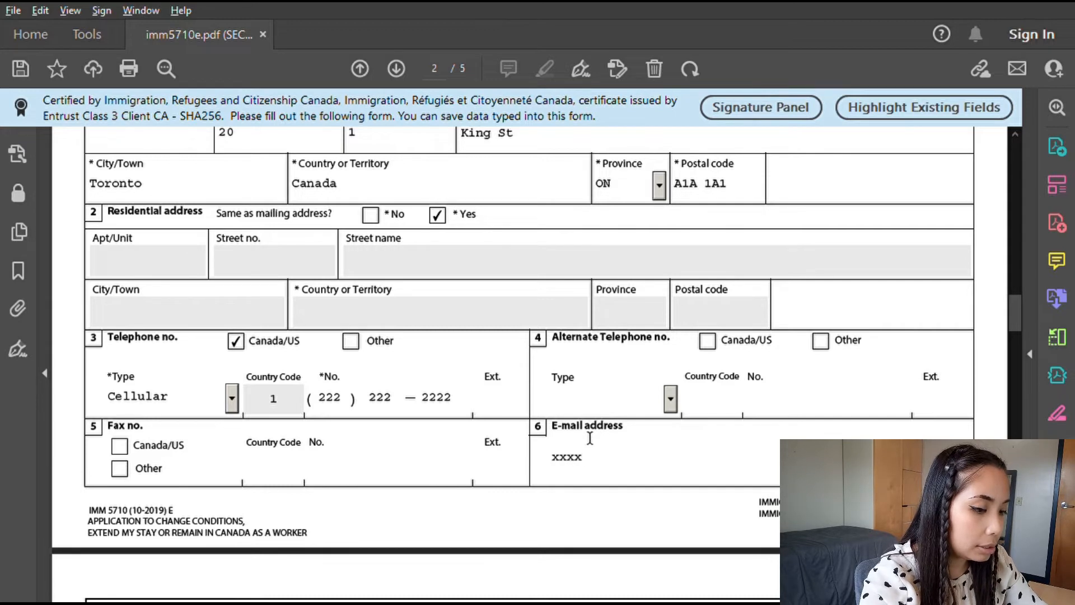
- Record the original entry to Canada as 2017-01-01 at Pearson Int'l Airport, with Study as the original purpose
scroll(590, 438, "down", 5)
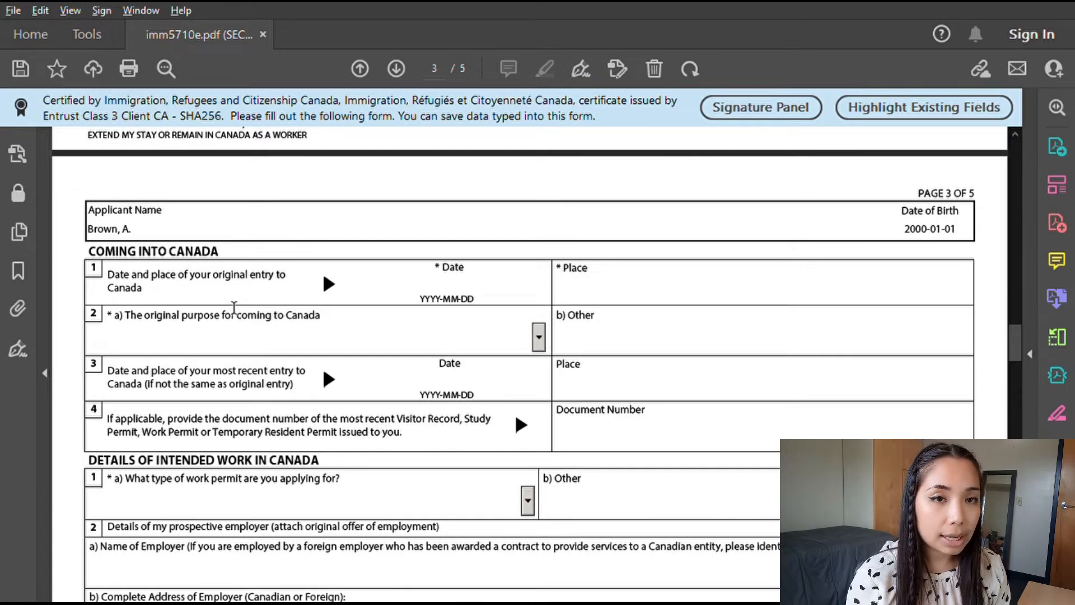
left_click(617, 290)
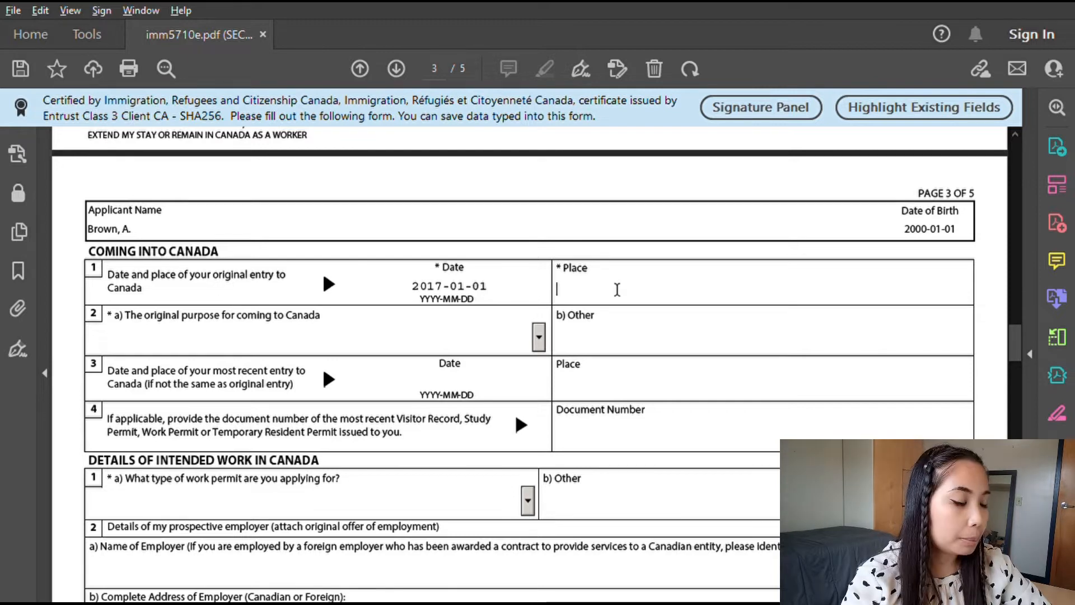
type("Pearso")
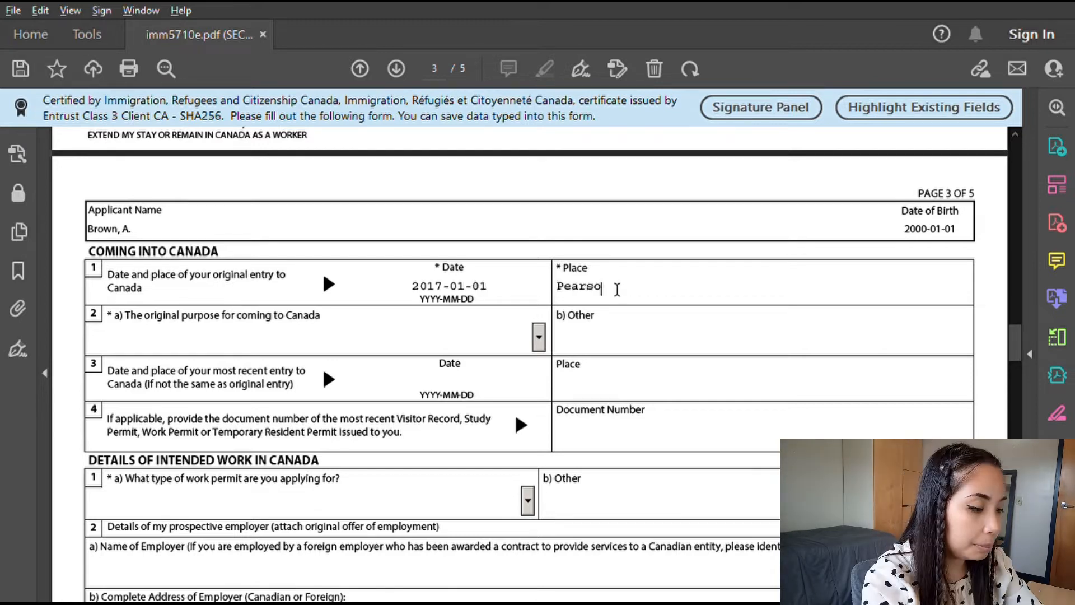
type("n Int'l Airport")
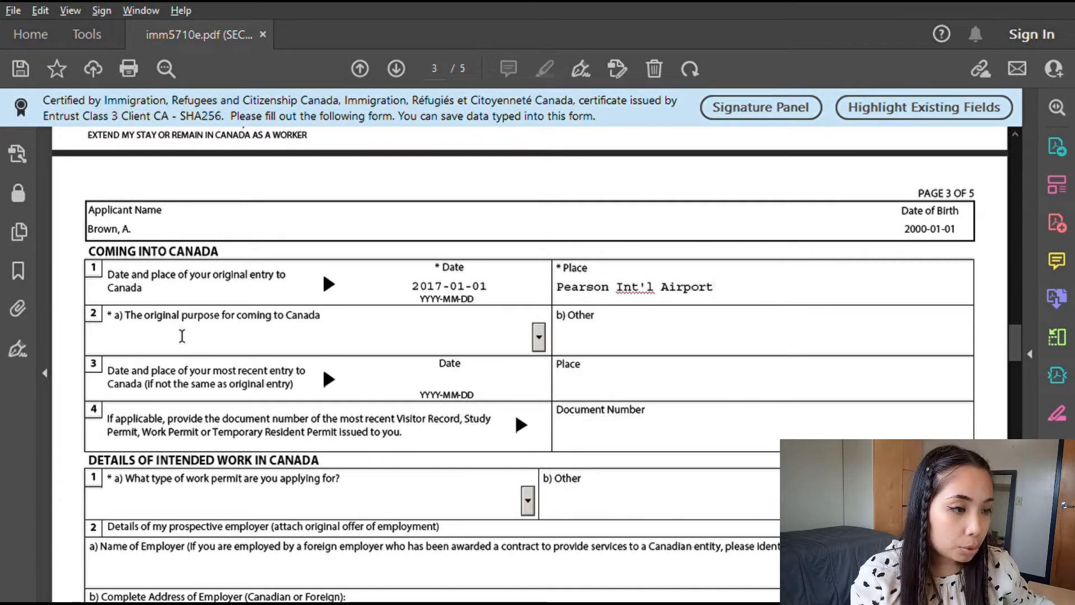
left_click(541, 336)
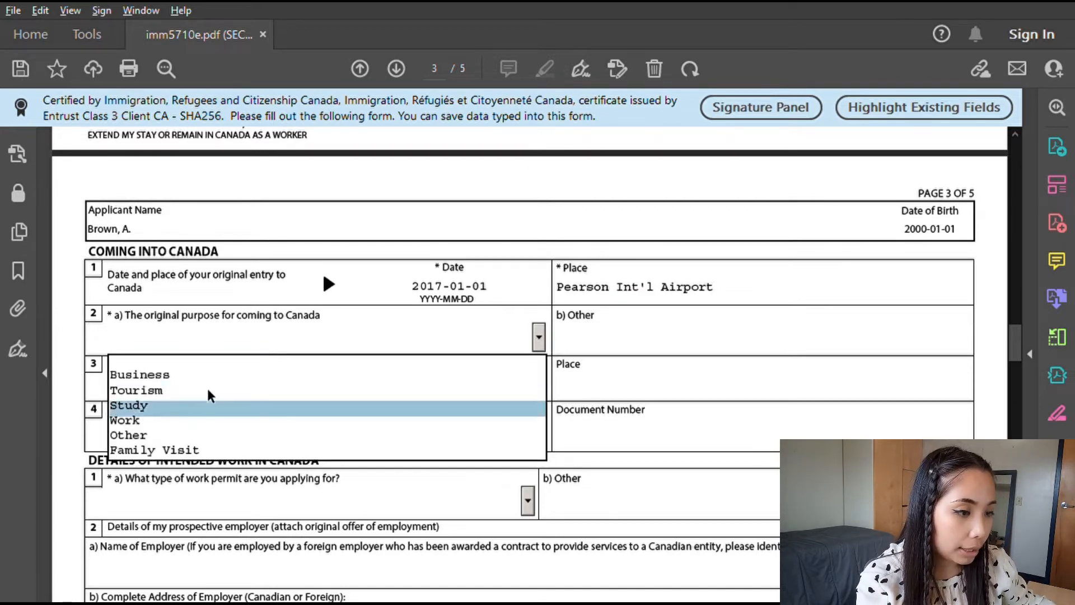
left_click(205, 402)
- Record the most recent entry to Canada as 2021-01-01 at Pearson Int'l Airport
scroll(274, 383, "down", 1)
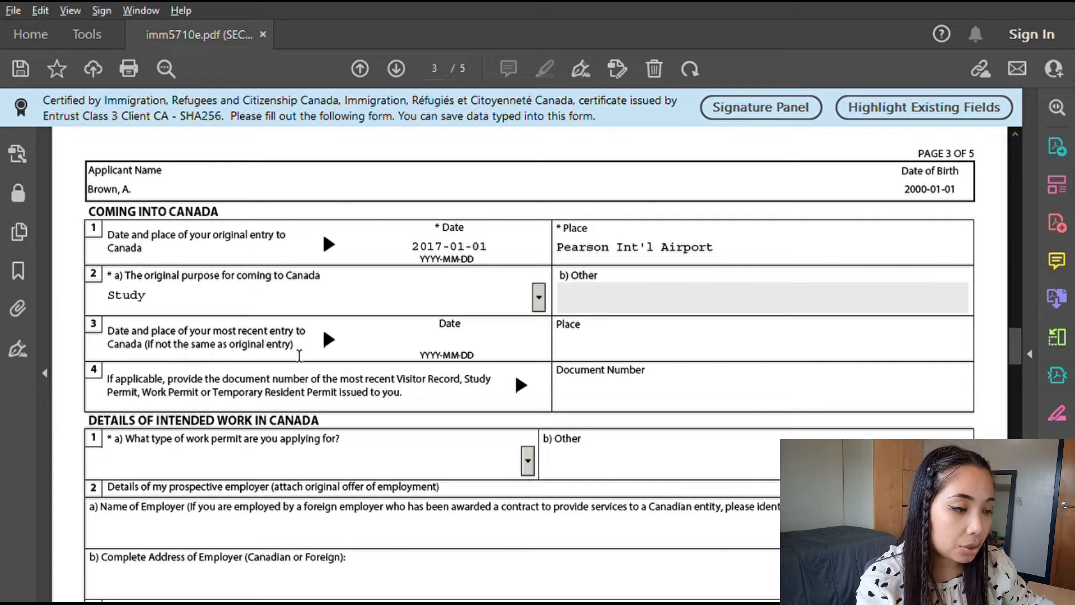
left_click(449, 332)
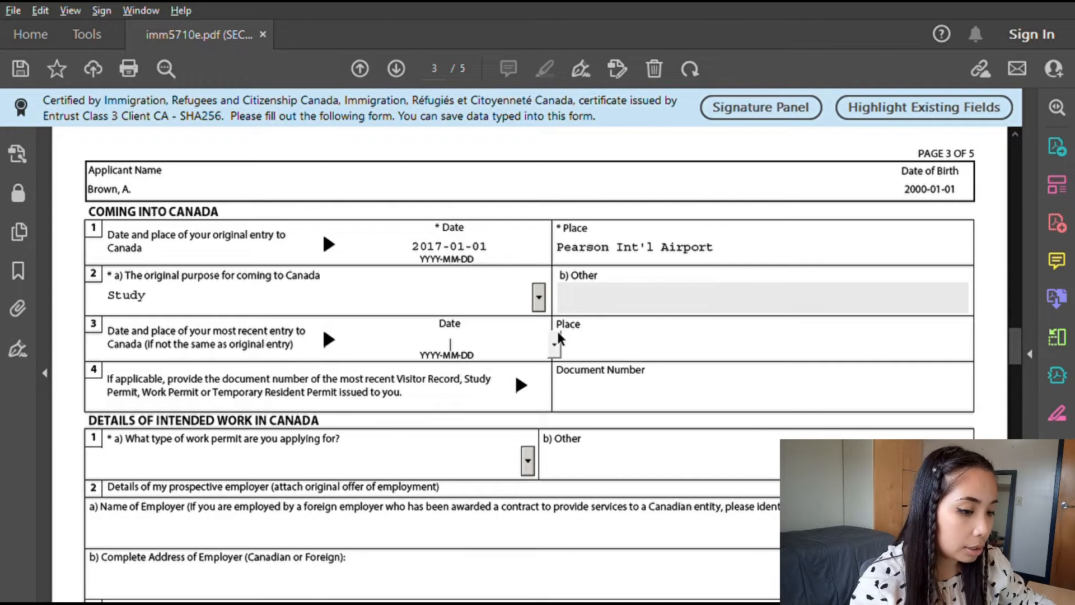
type("2021-01-01")
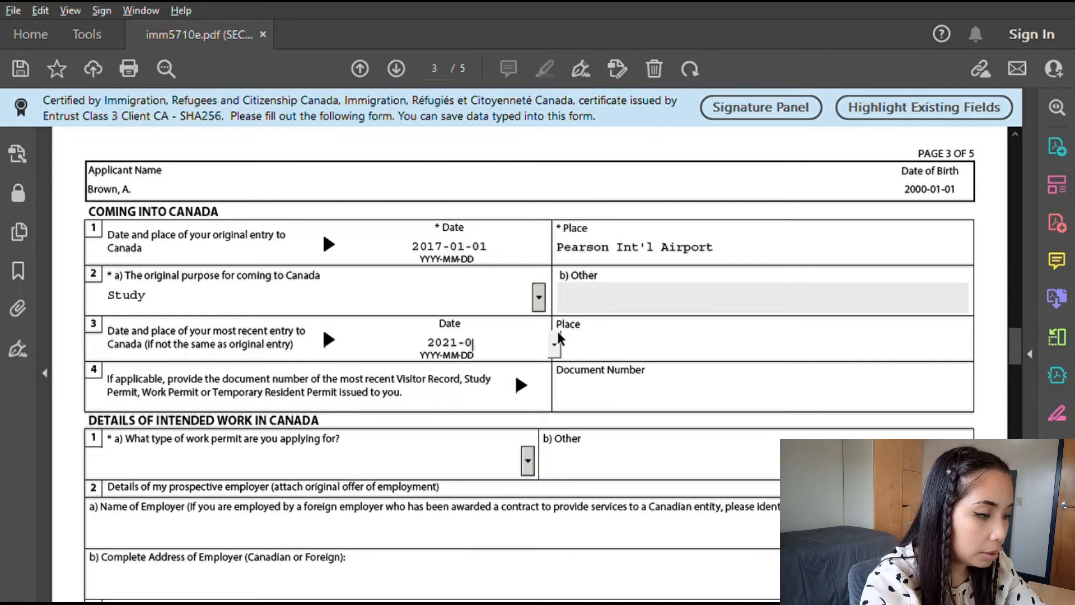
left_click(561, 338)
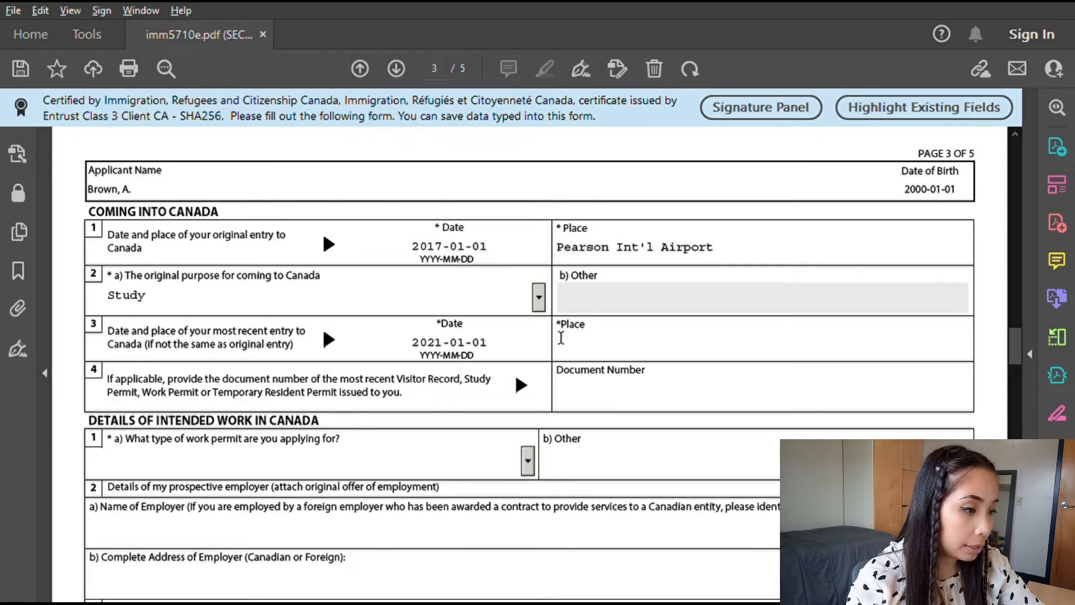
type("Pe")
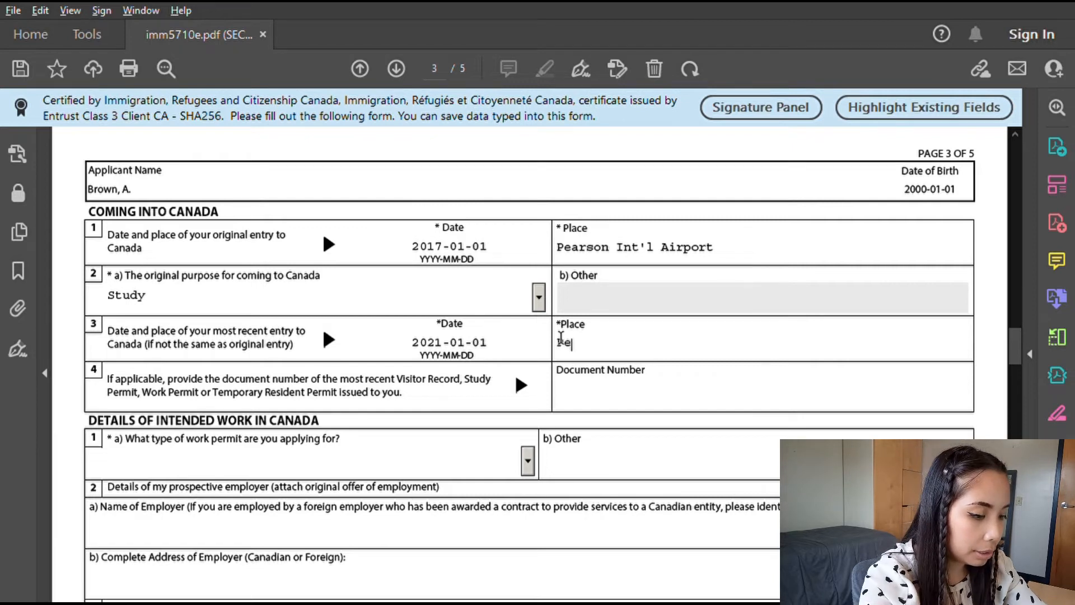
type("arson Int'l Airpo")
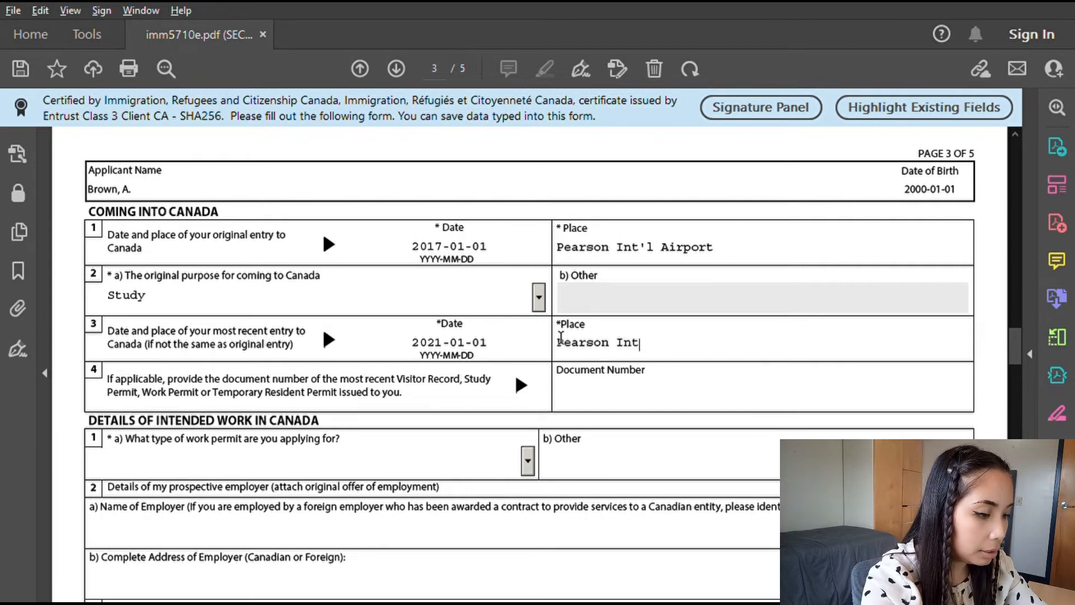
type("rt")
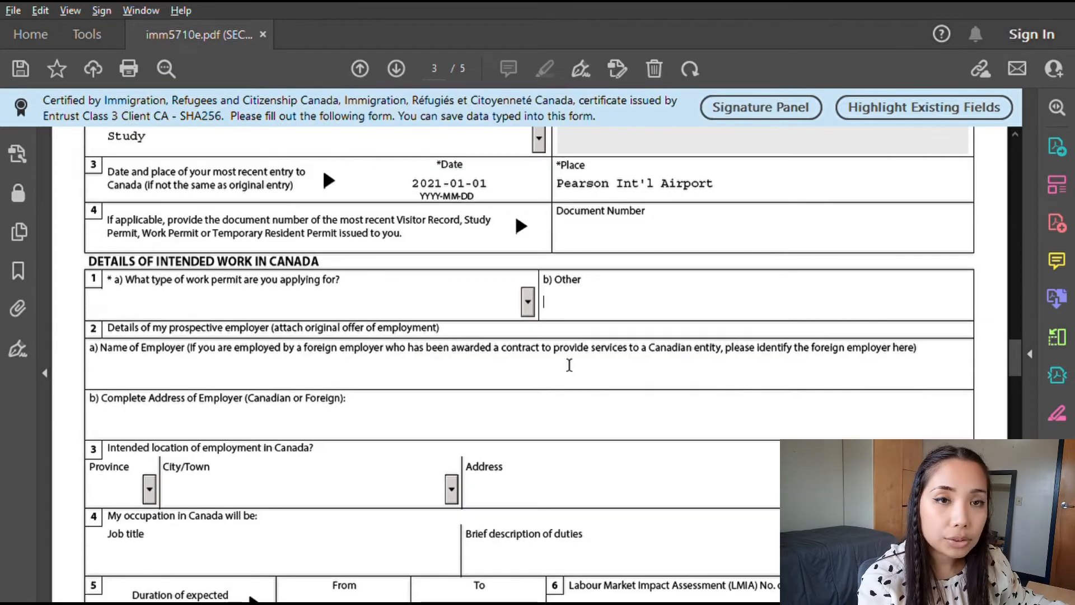
- Choose Post Graduation Work Permit as the permit type and answer No to having a Provincial Nominee program certificate
left_click(527, 290)
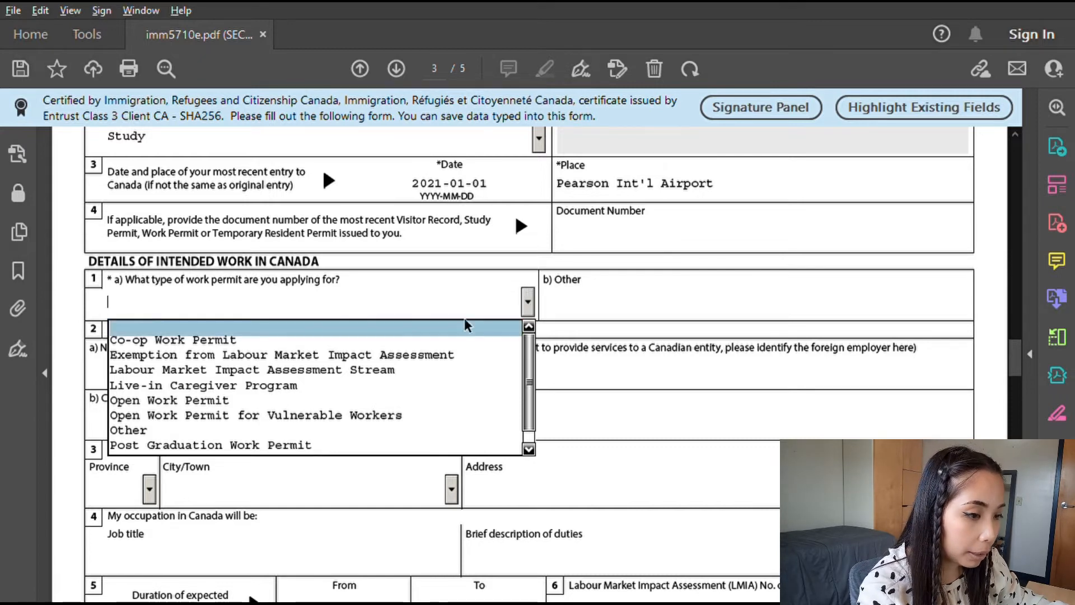
left_click(290, 443)
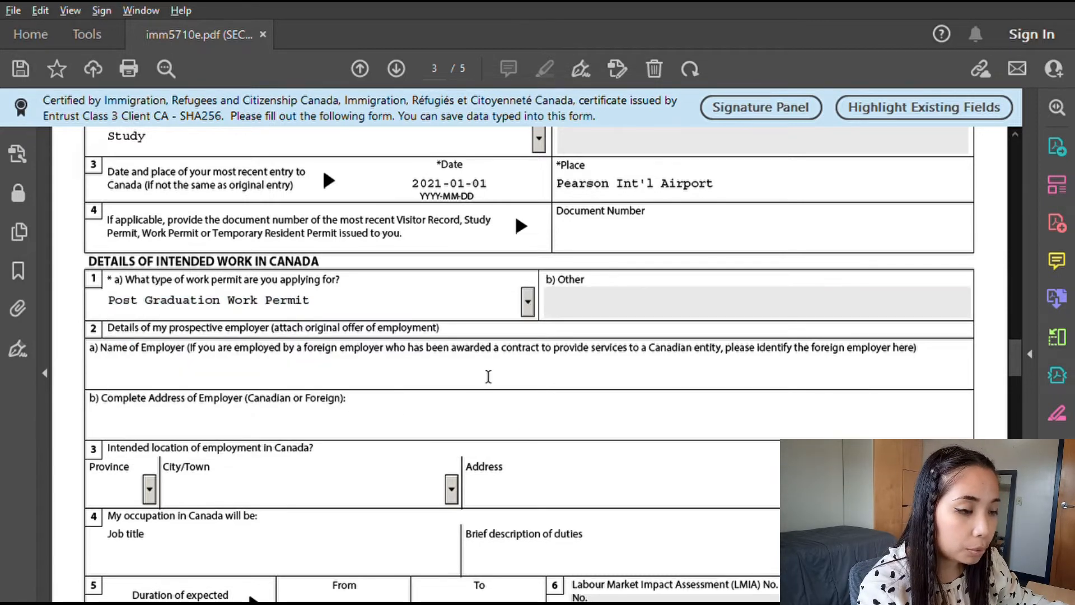
scroll(488, 376, "down", 3)
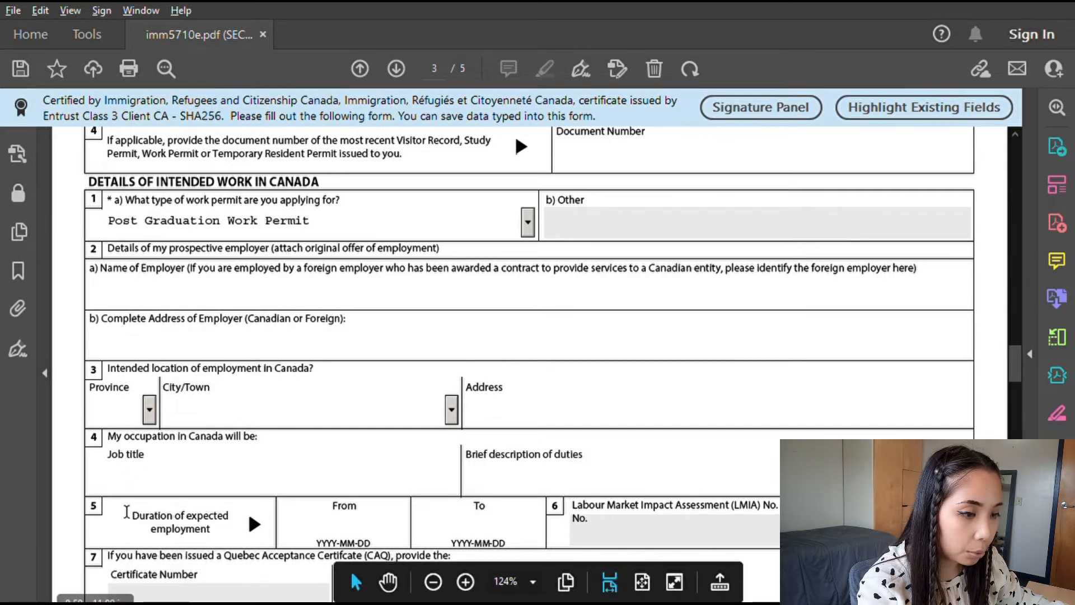
scroll(164, 557, "down", 3)
scroll(163, 561, "down", 12)
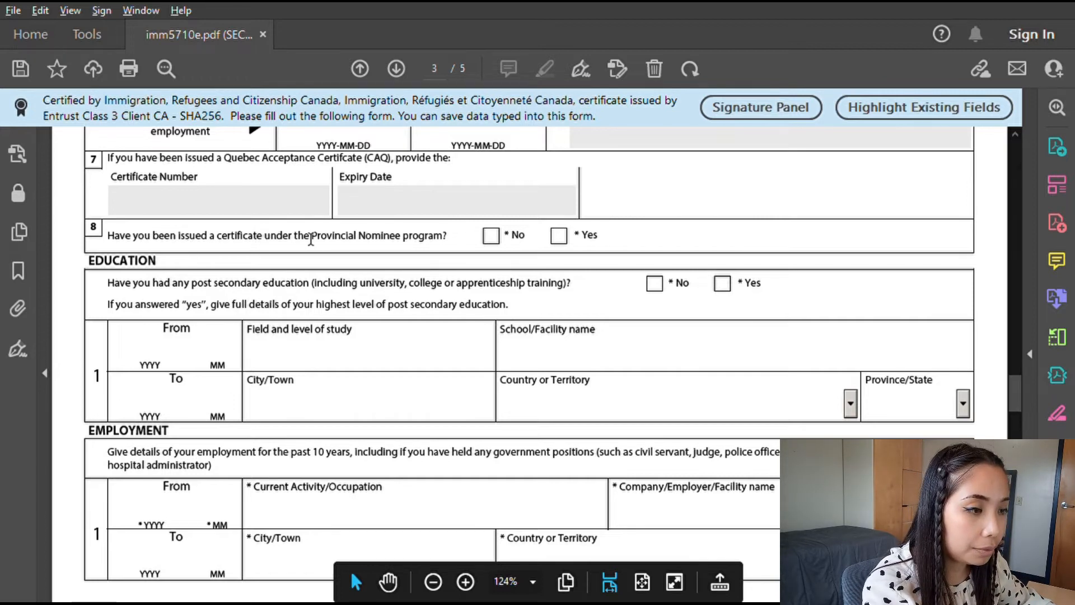
left_click(493, 231)
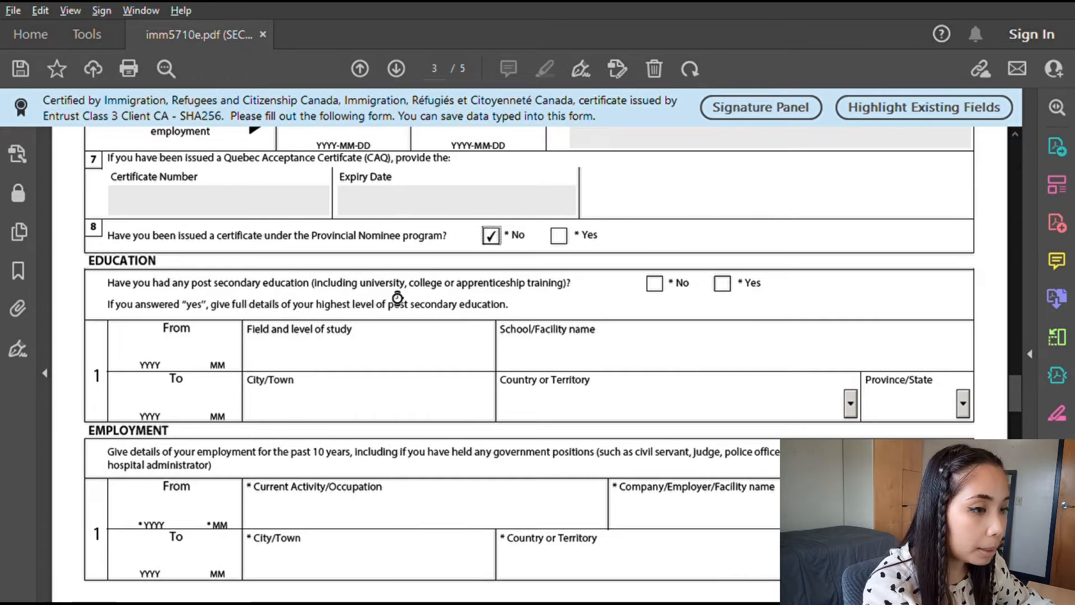
- Answer Yes to post-secondary education and record Project Management Post Grad at Conestoga College, starting 2021-09
scroll(386, 329, "down", 1)
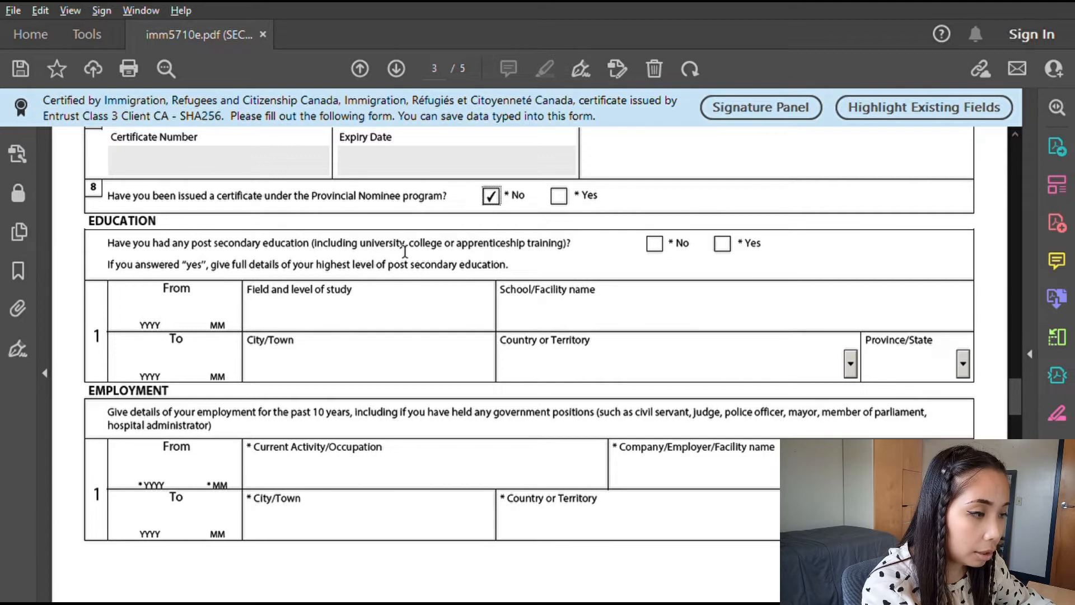
left_click(721, 243)
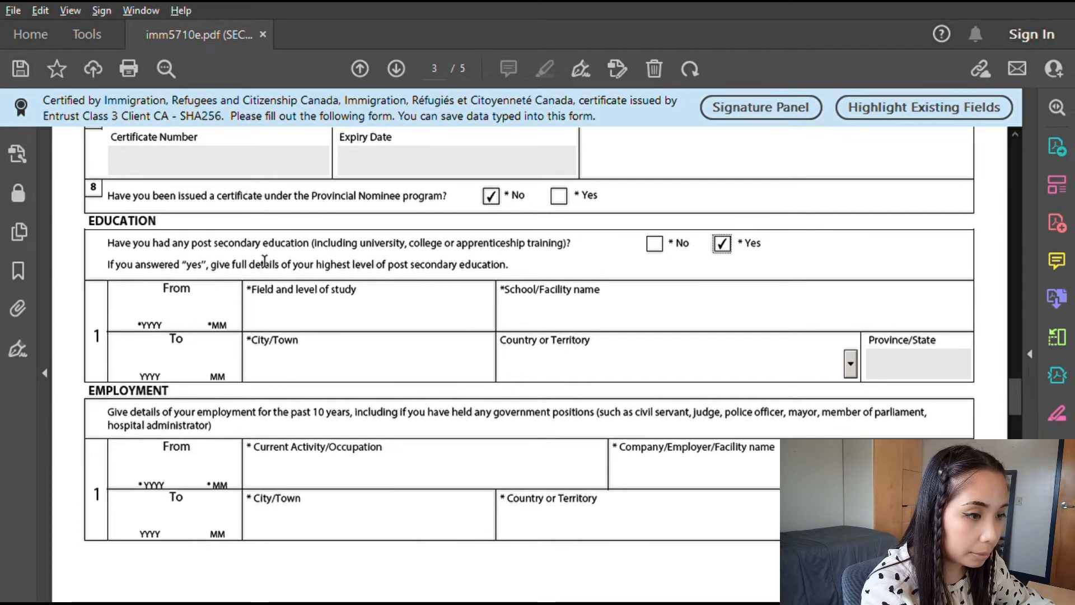
left_click(179, 307)
type("20210")
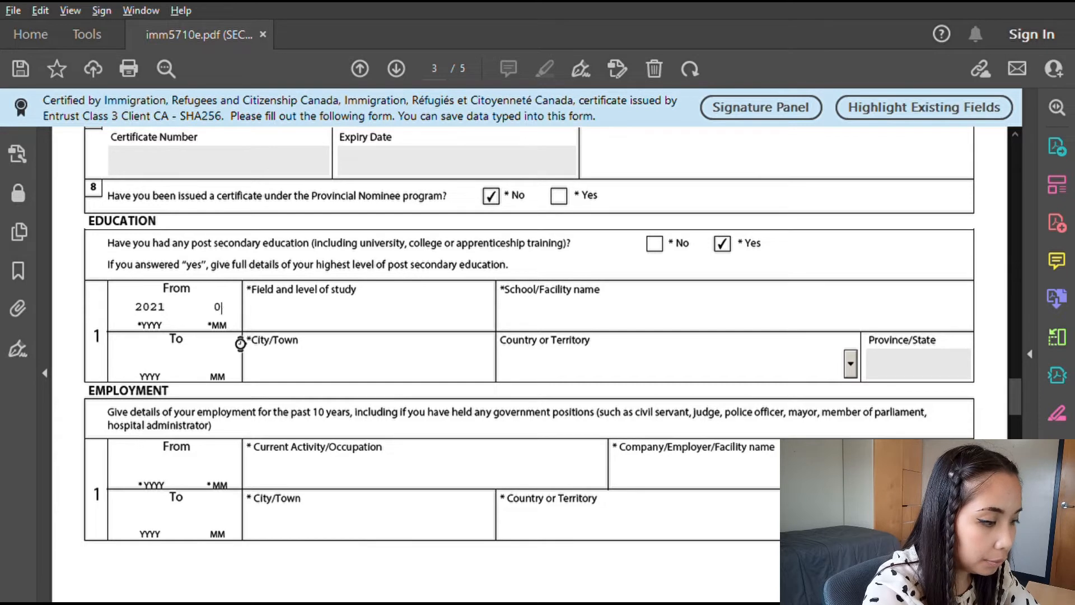
type("9Project Manage")
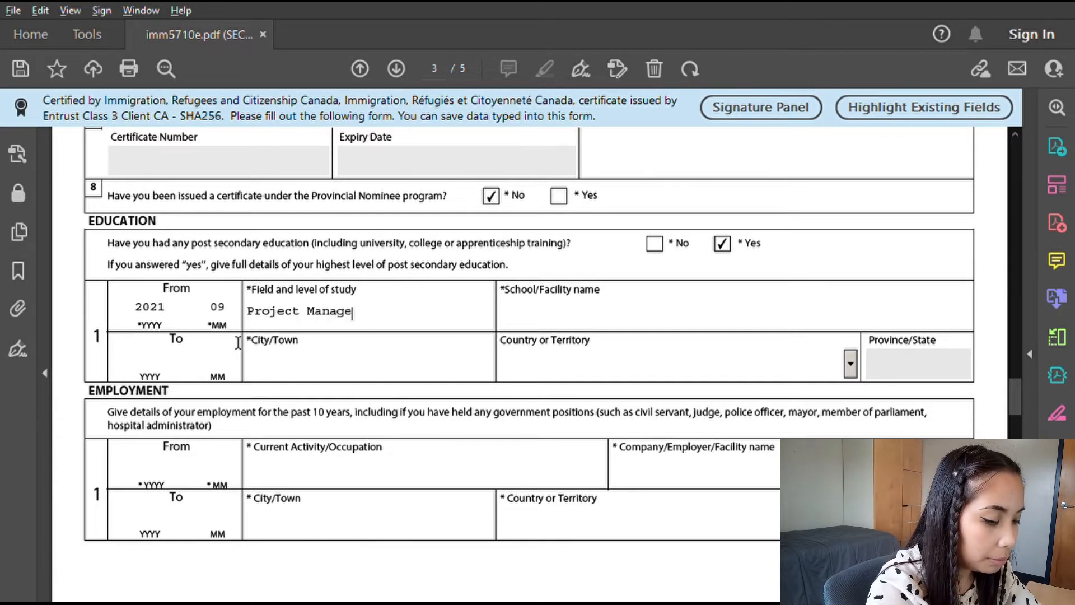
type("menr Post Grad")
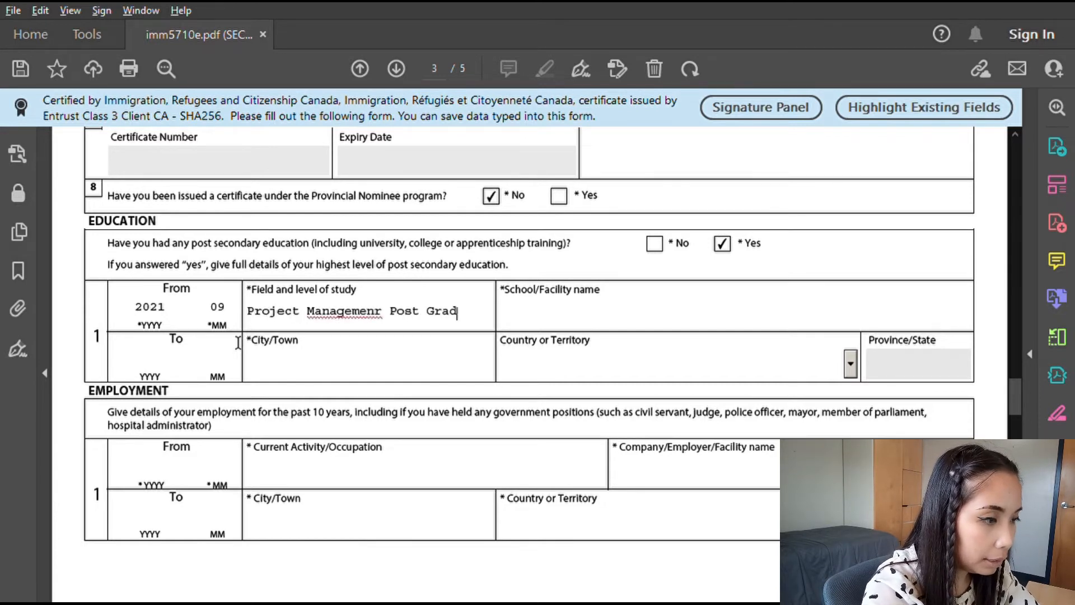
key("Tab")
type("Conestoga College")
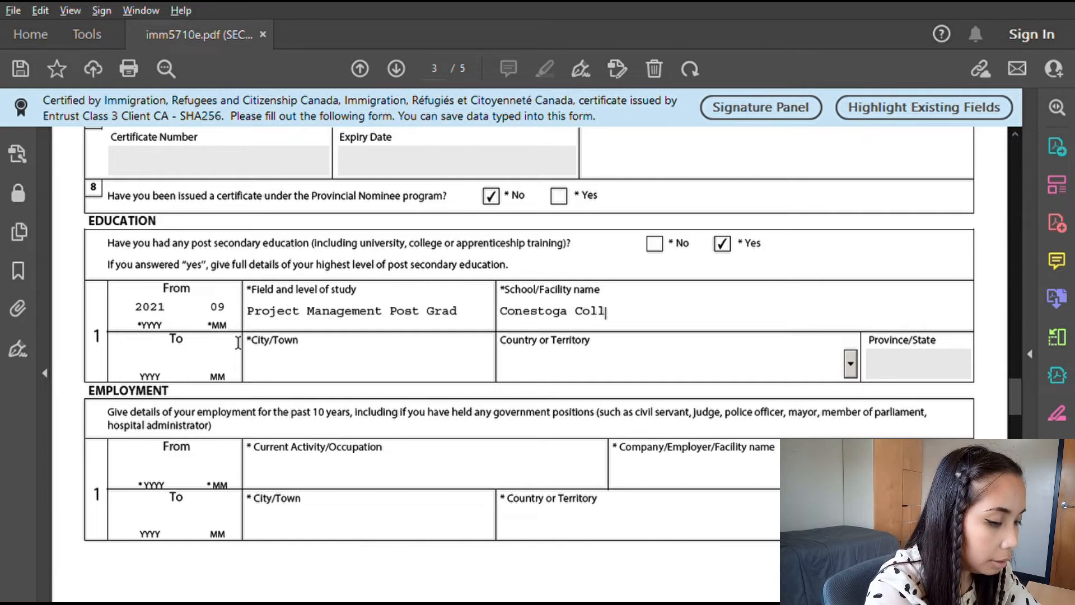
- Complete the education entry with end date 2022-04, city Kitchener, country Canada and province ON
key("Tab")
type("2022 ")
type("04")
key("Tab")
type("Kitchener")
key("Tab")
key("Down")
type("c")
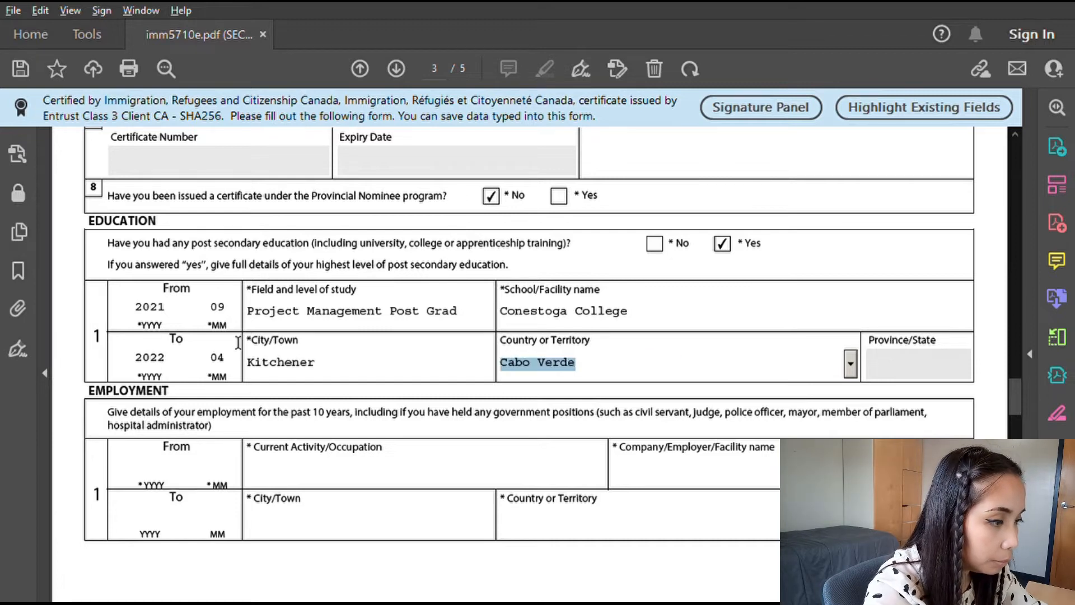
type("an")
key("Tab")
type("o")
key("Tab")
- Review the employment history section for the past 10 years, including its continuation on page 4
scroll(251, 349, "down", 3)
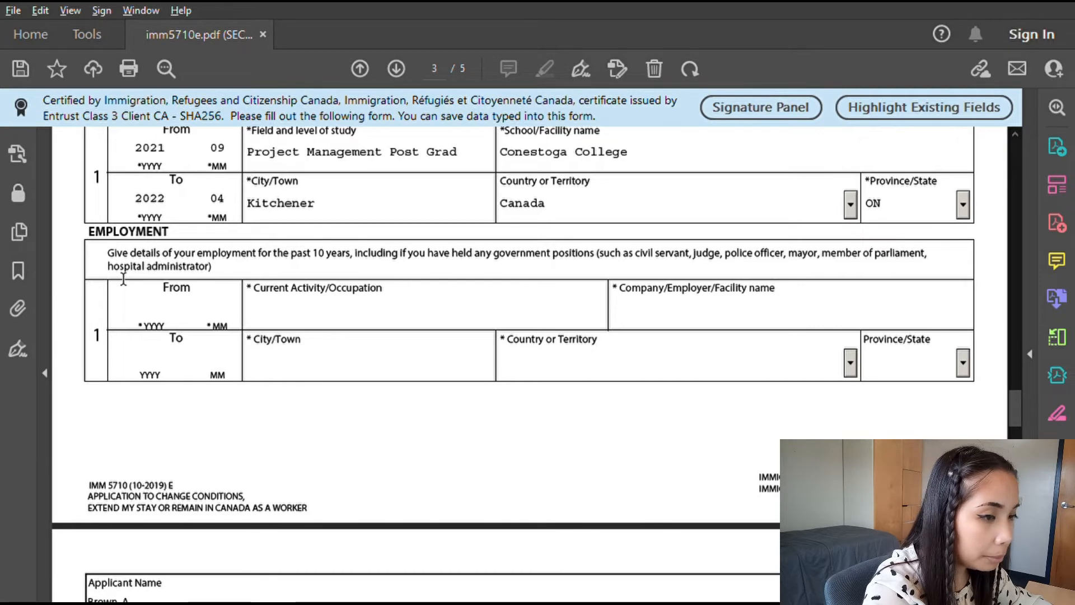
scroll(126, 314, "down", 1)
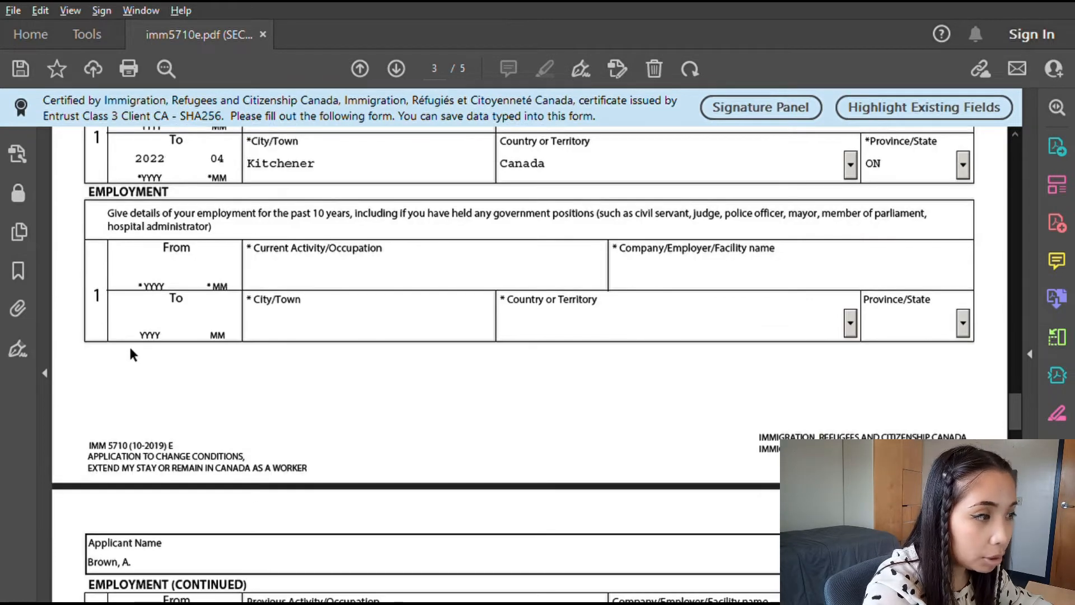
scroll(129, 352, "down", 2)
scroll(133, 352, "down", 3)
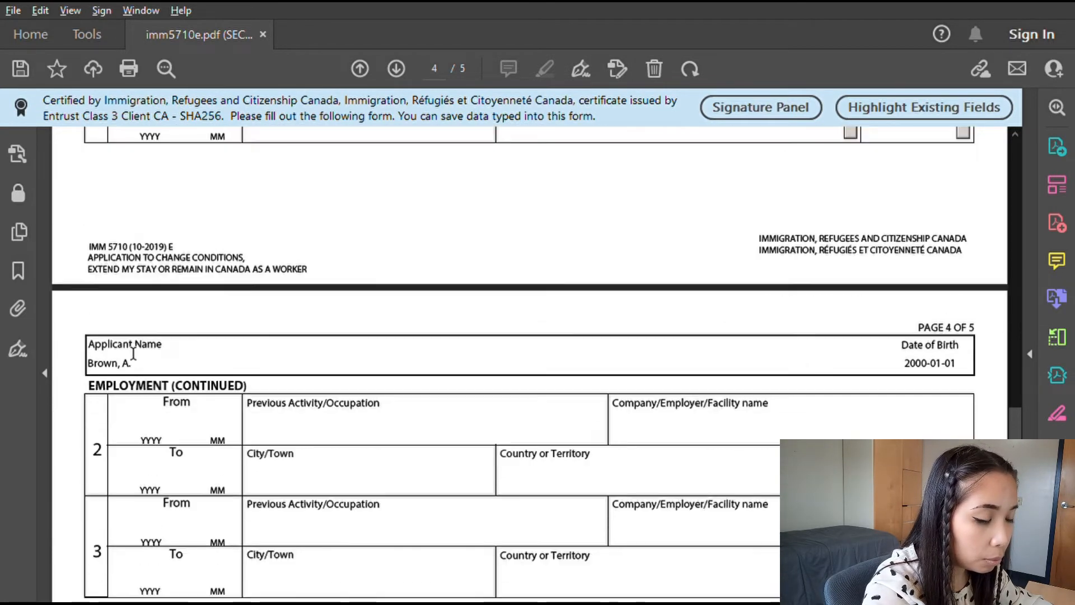
scroll(133, 354, "up", 2)
scroll(131, 352, "up", 3)
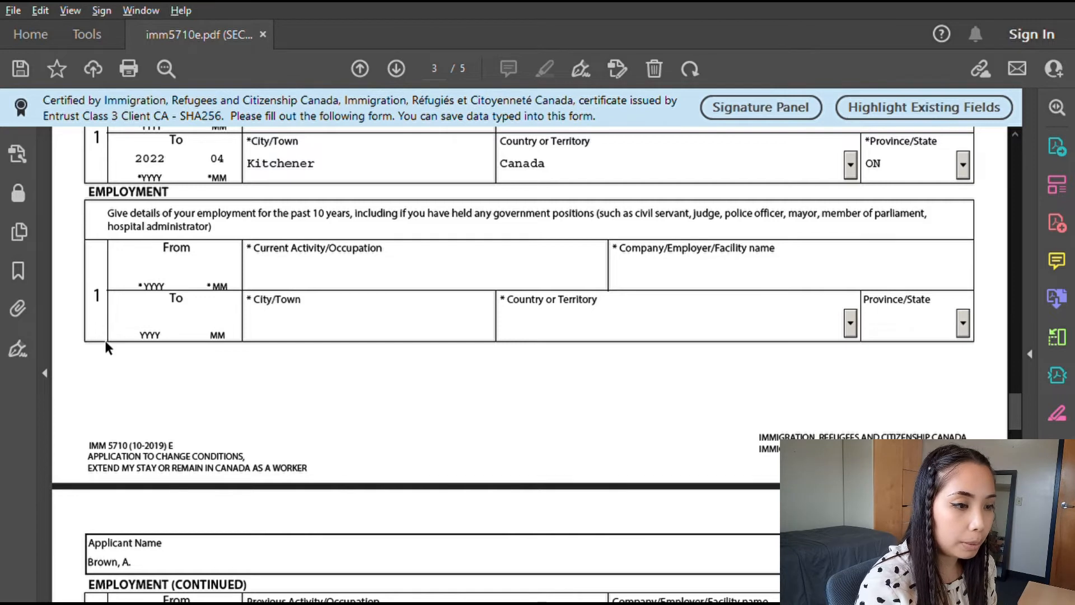
- Answer No to background questions 1a and 1b on tuberculosis and on physical or mental disorders
scroll(170, 392, "down", 10)
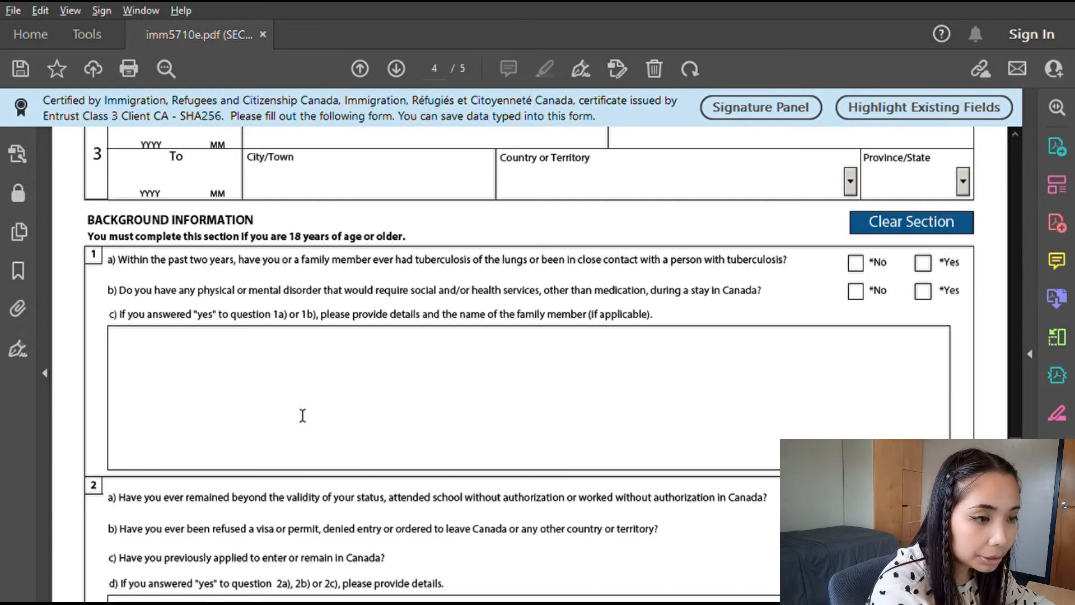
scroll(302, 415, "down", 1)
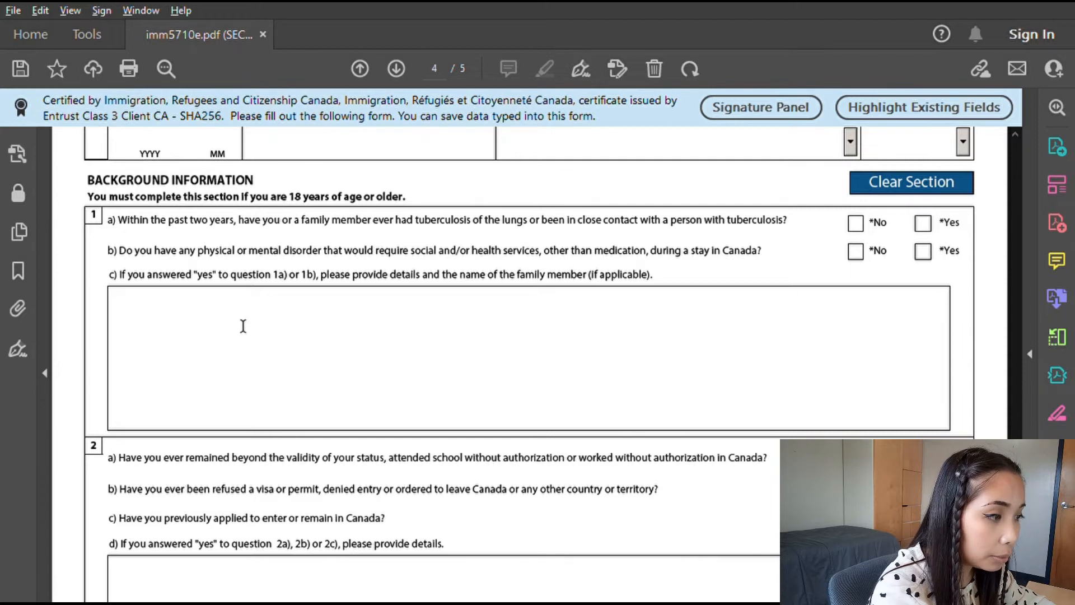
left_click(855, 222)
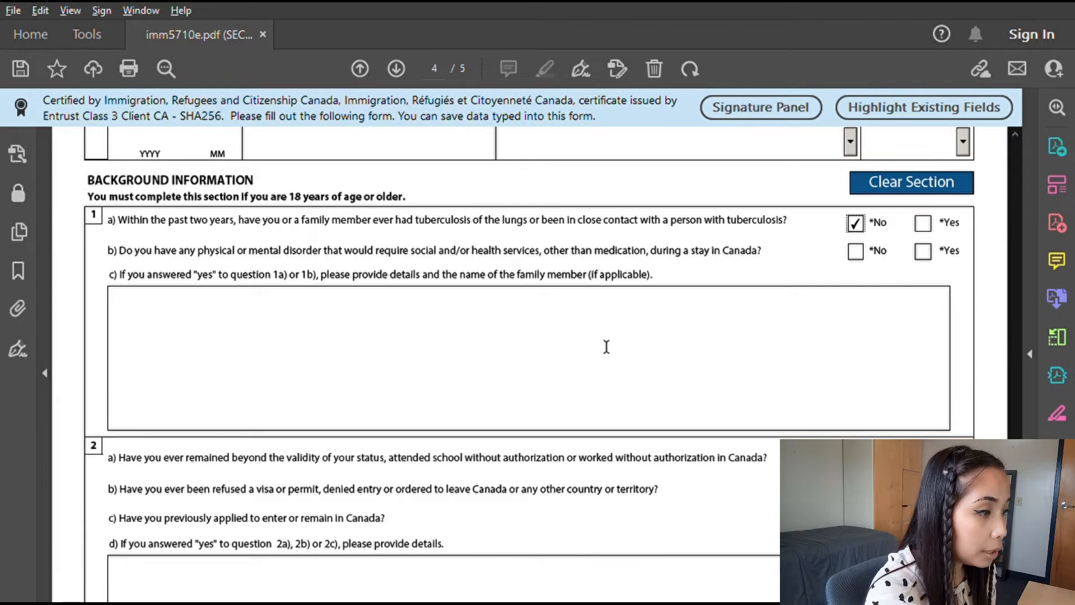
left_click(860, 253)
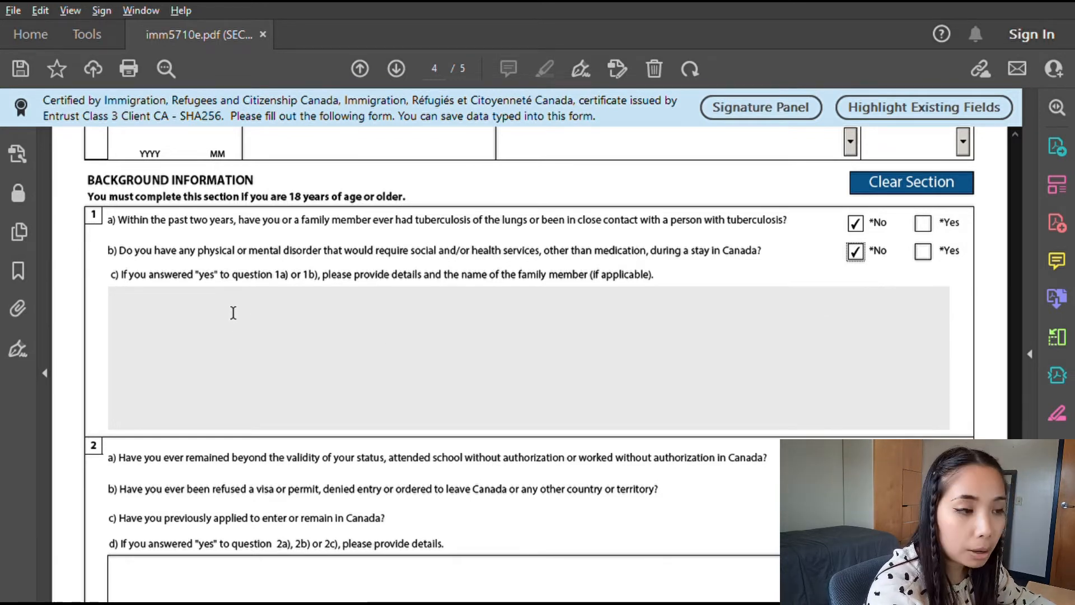
- Answer No to background questions 2a and 2b on unauthorized stay and refusals, and Yes to 2c on previous applications to Canada
scroll(291, 330, "down", 5)
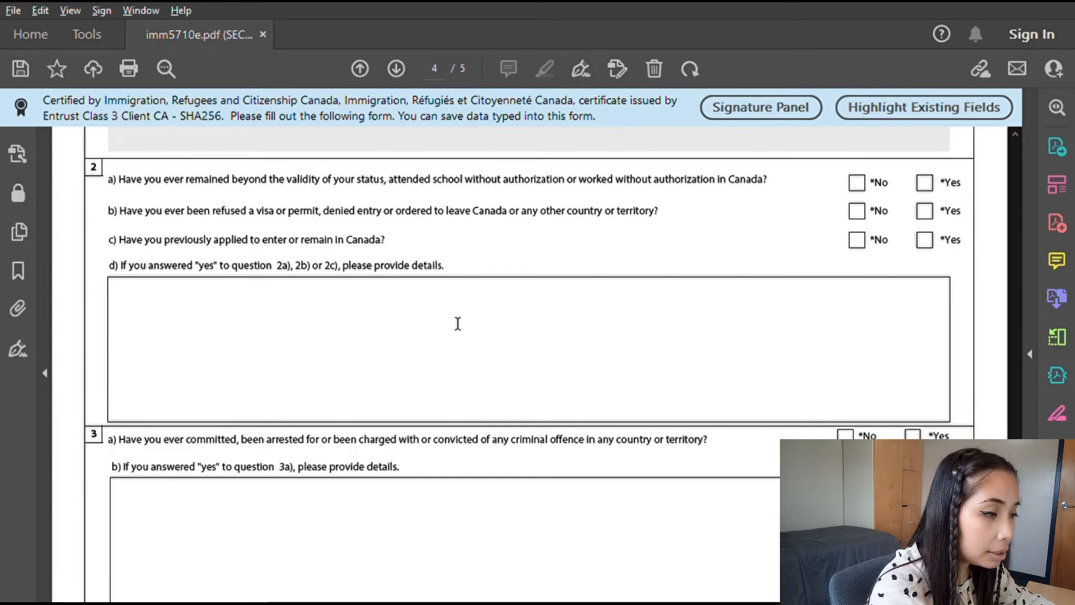
left_click(857, 179)
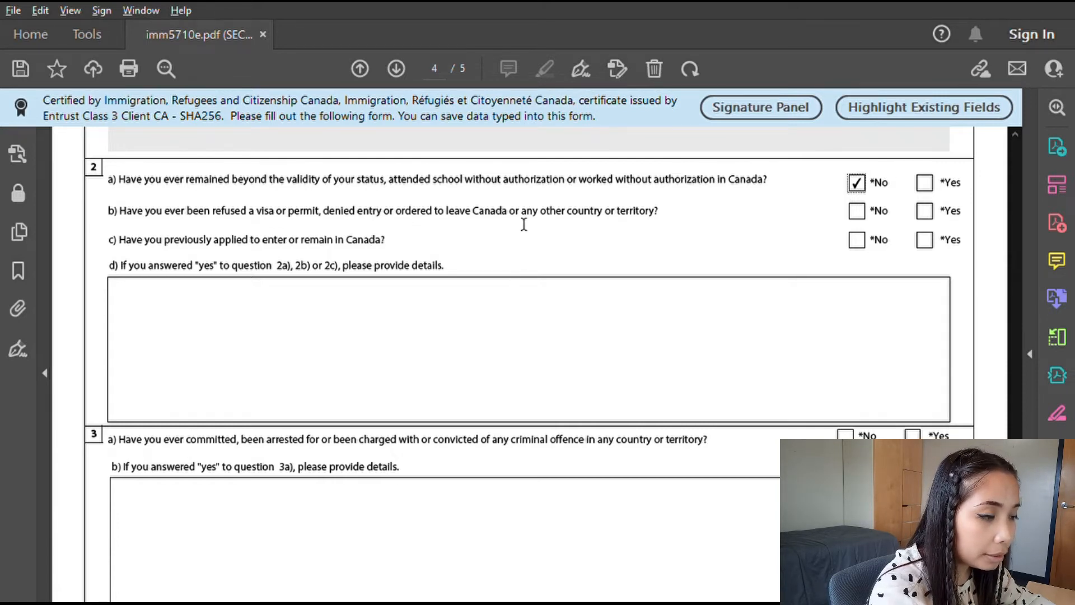
left_click(857, 207)
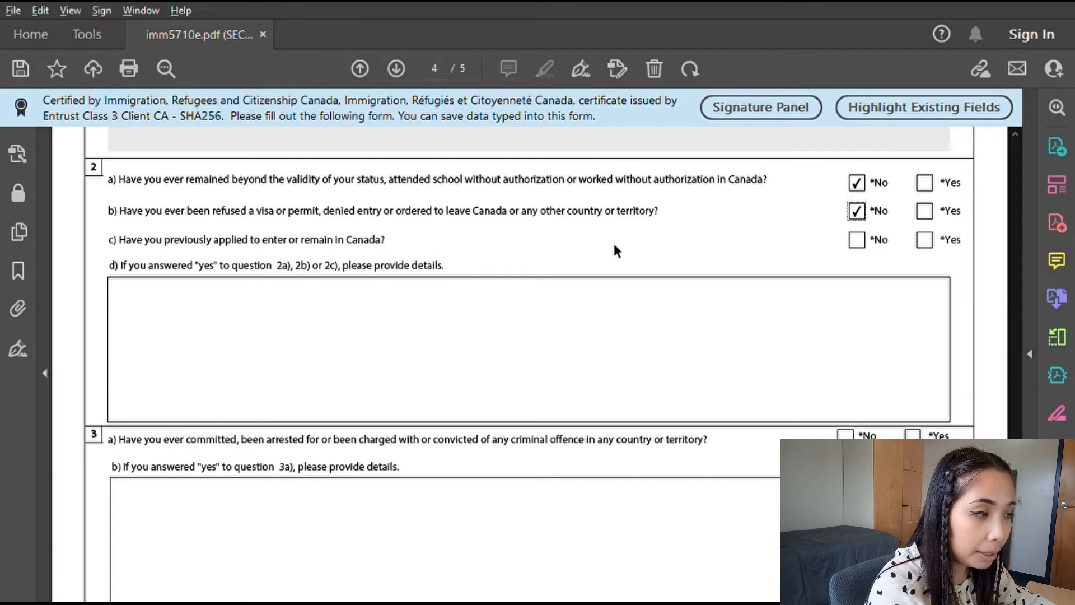
left_click(918, 244)
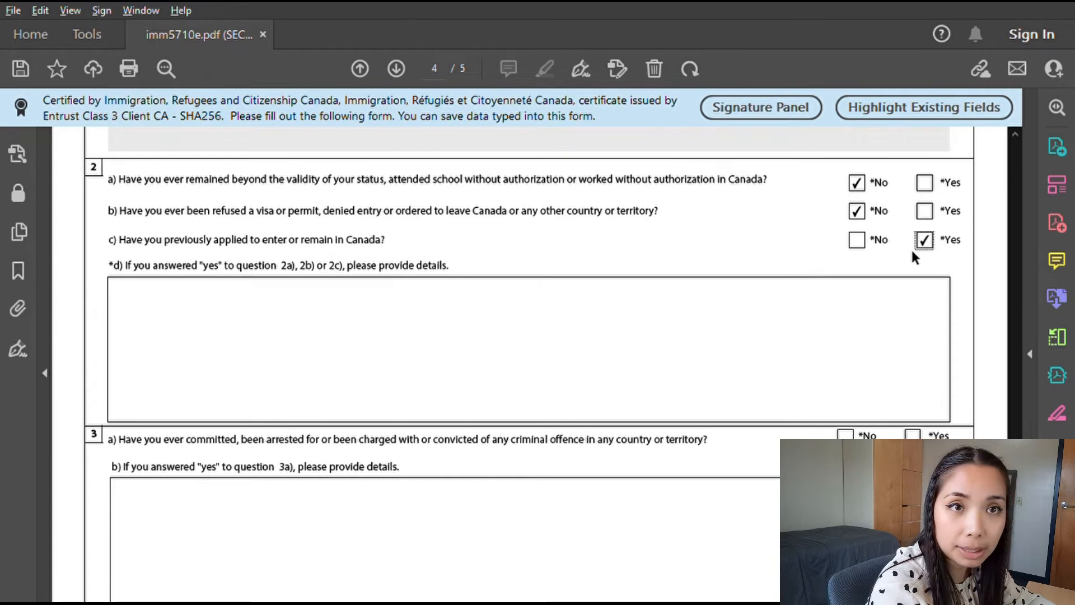
left_click(358, 306)
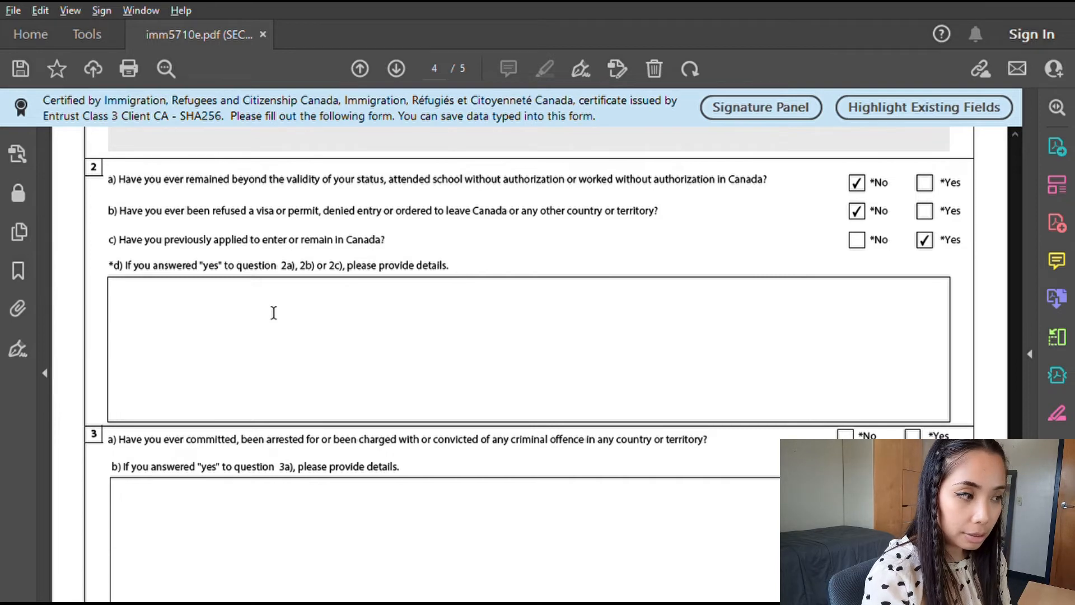
- Answer No to background questions 4a, 5 and 6 on military service, violent or criminal group association, and ill treatment
scroll(274, 313, "down", 5)
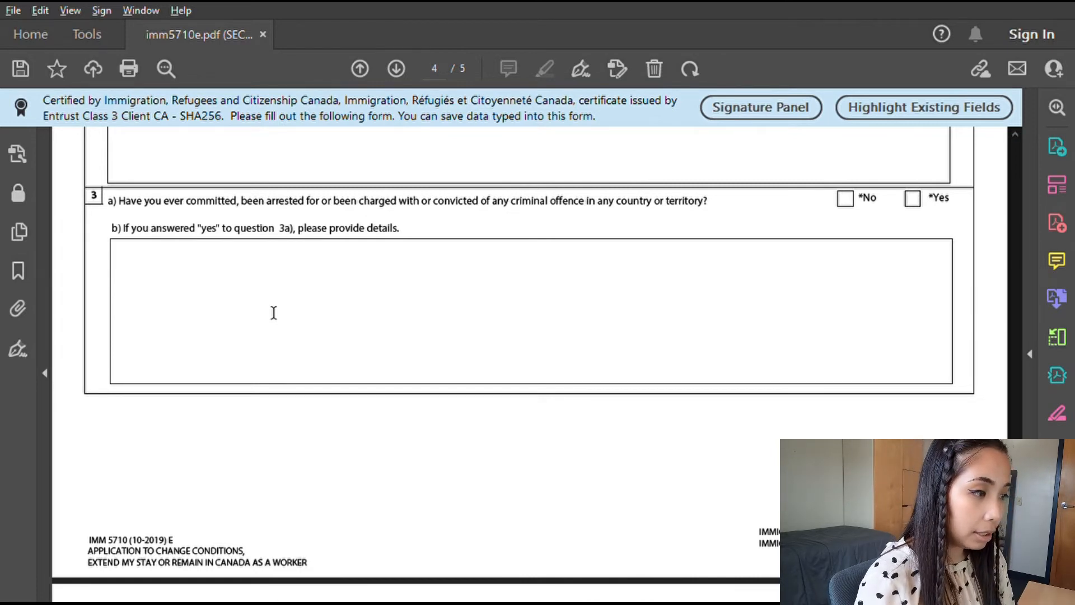
scroll(439, 296, "down", 10)
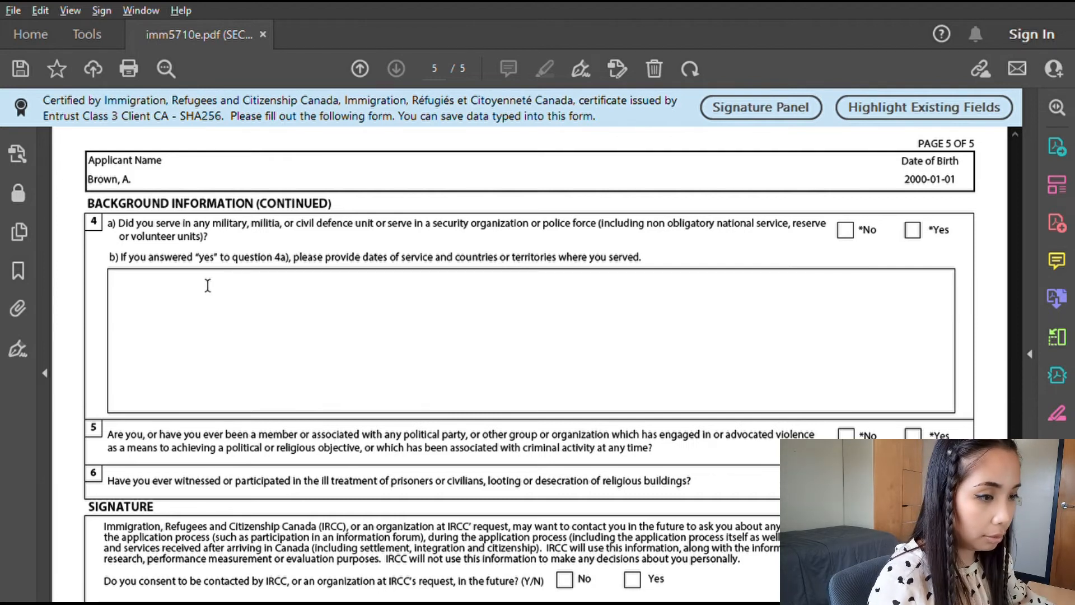
scroll(194, 333, "down", 3)
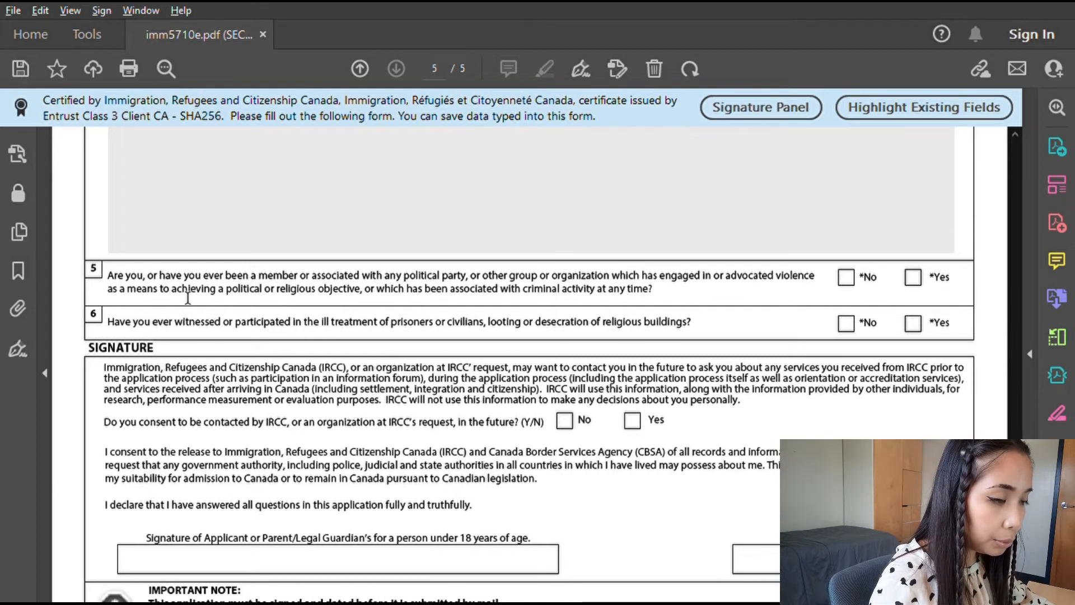
left_click(846, 277)
scroll(312, 269, "down", 1)
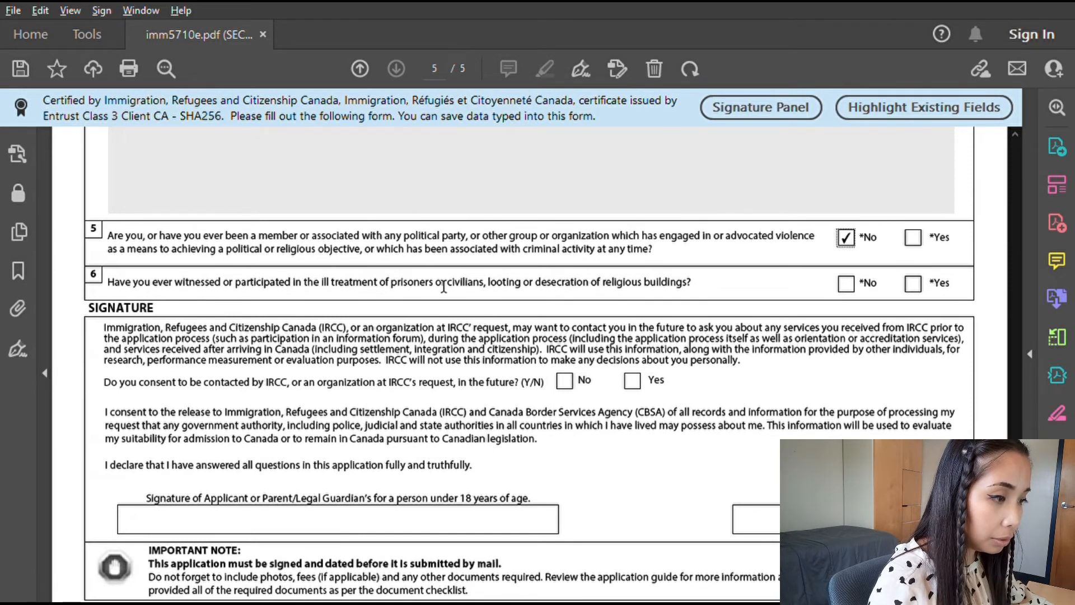
left_click(845, 283)
- Enter the applicant's full name in the signature field of the Signature section
scroll(401, 392, "down", 3)
left_click(401, 431)
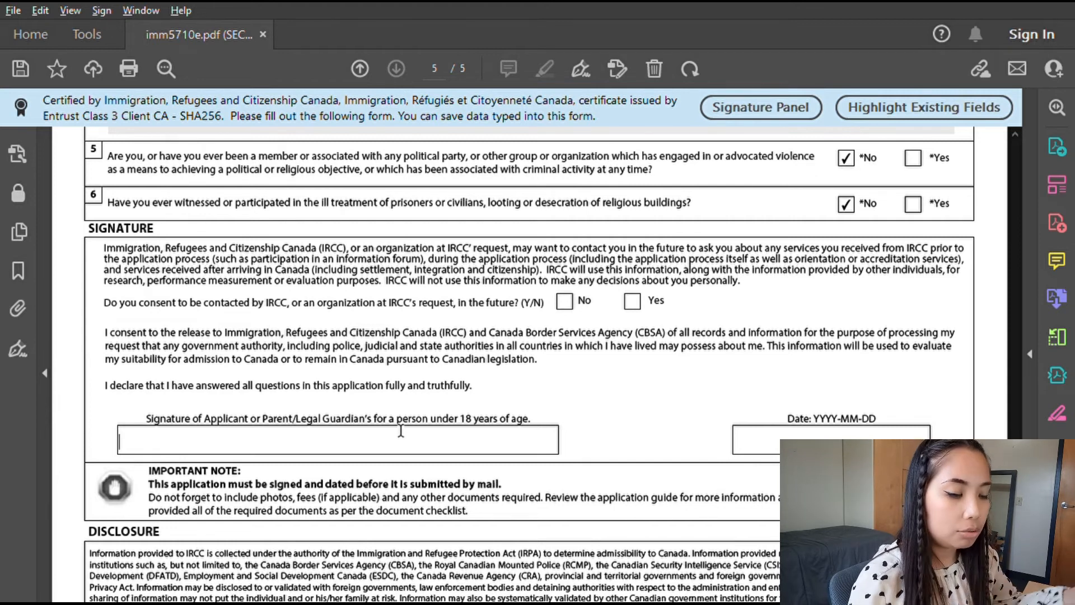
type("Anne Brown")
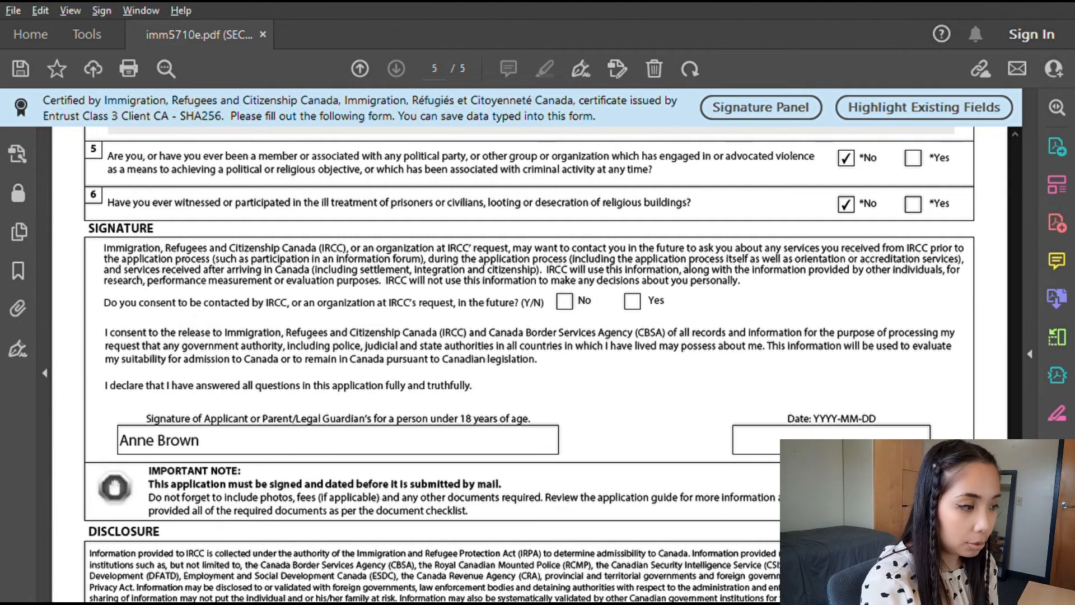
- Validate the application form and check its validation status on the first page
scroll(526, 339, "down", 6)
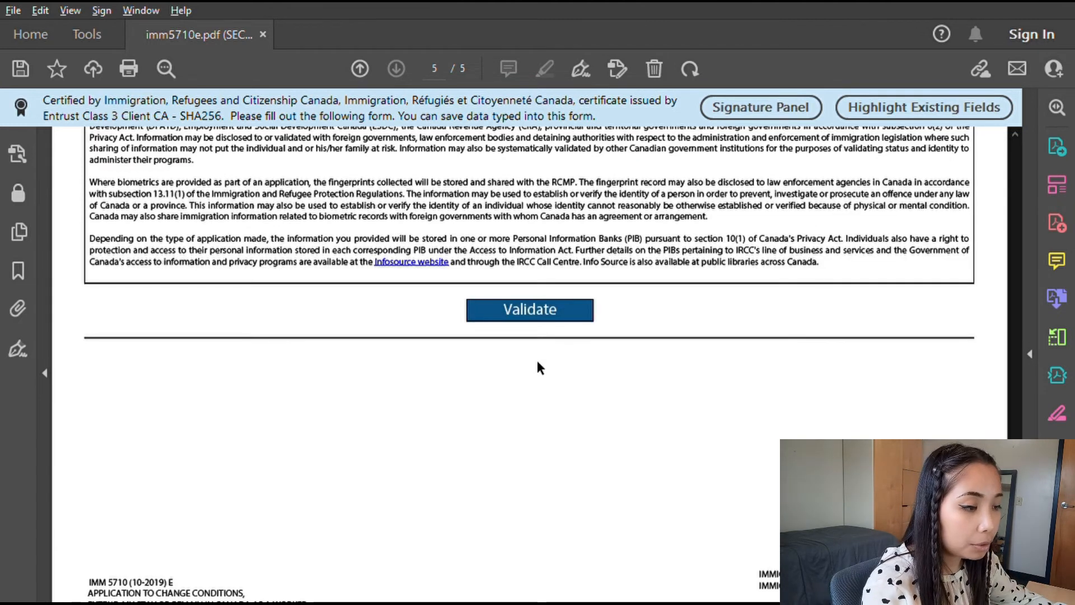
left_click(552, 314)
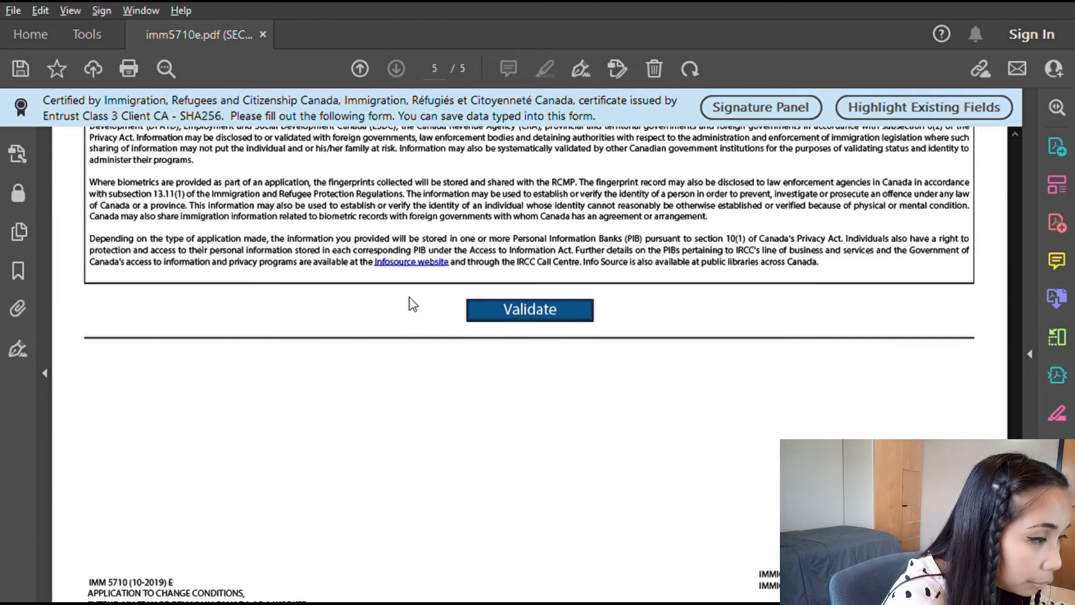
left_click_drag(1015, 555, 1018, 179)
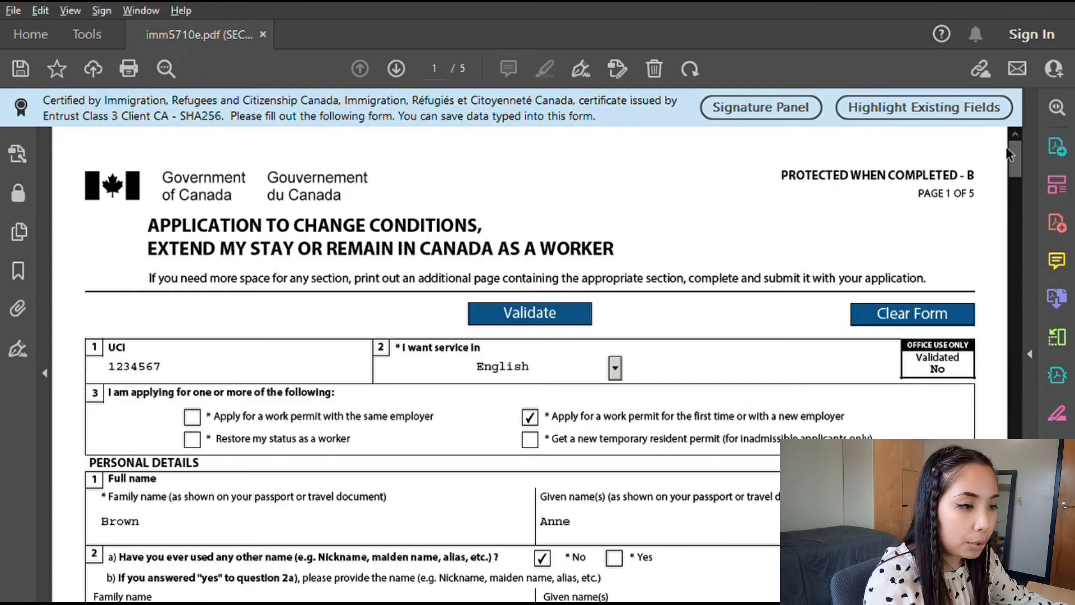
scroll(983, 434, "down", 3)
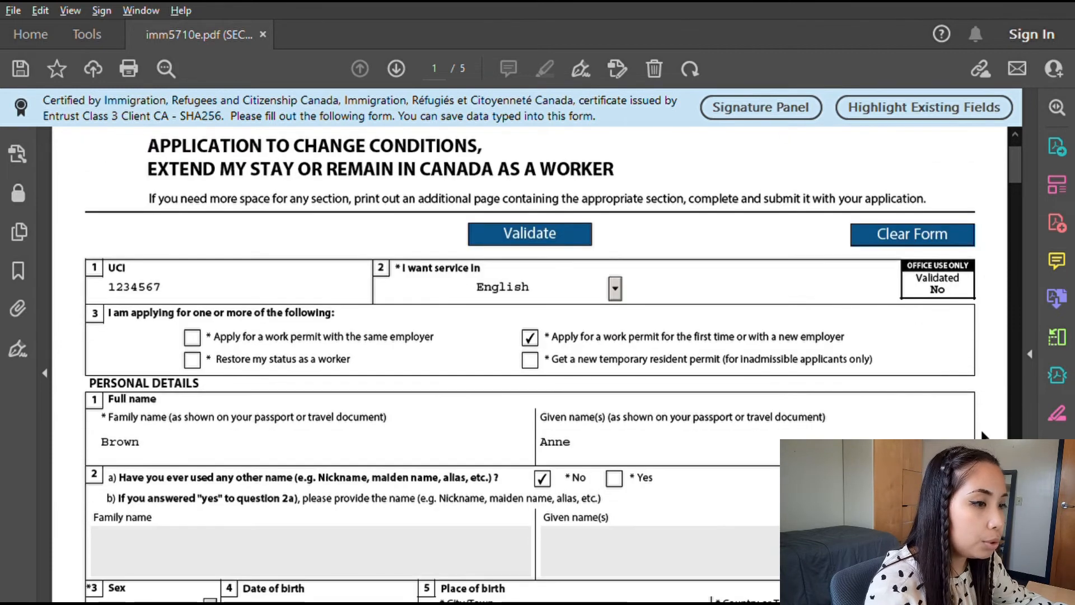